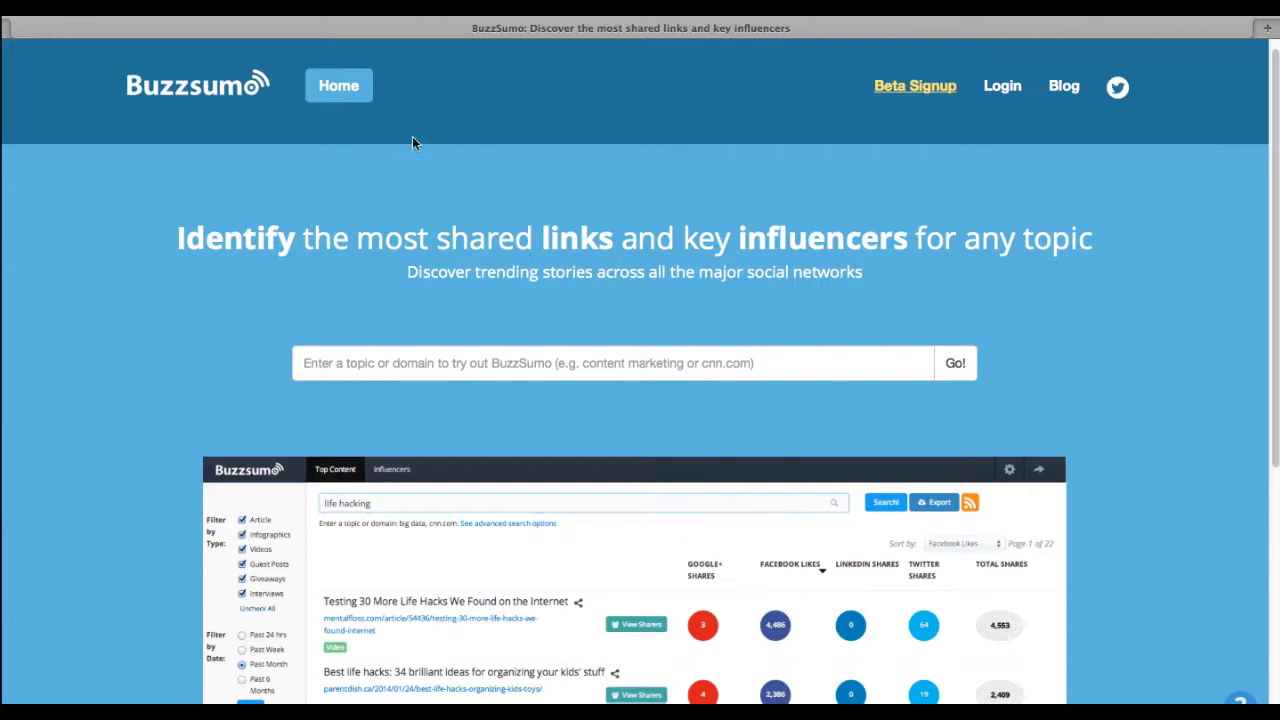
Search for the most shared content on the topic crossfit
{"action": "left_click", "coordinate": [548, 358]}
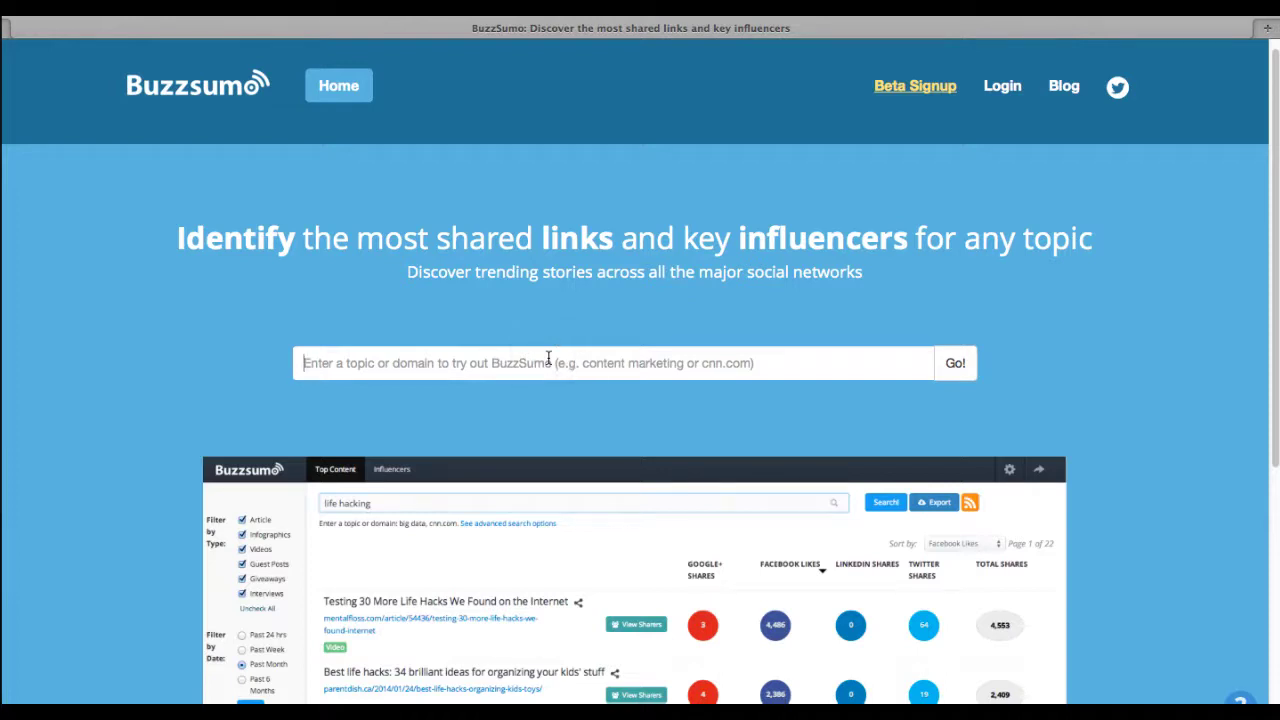
{"action": "type", "text": "cro"}
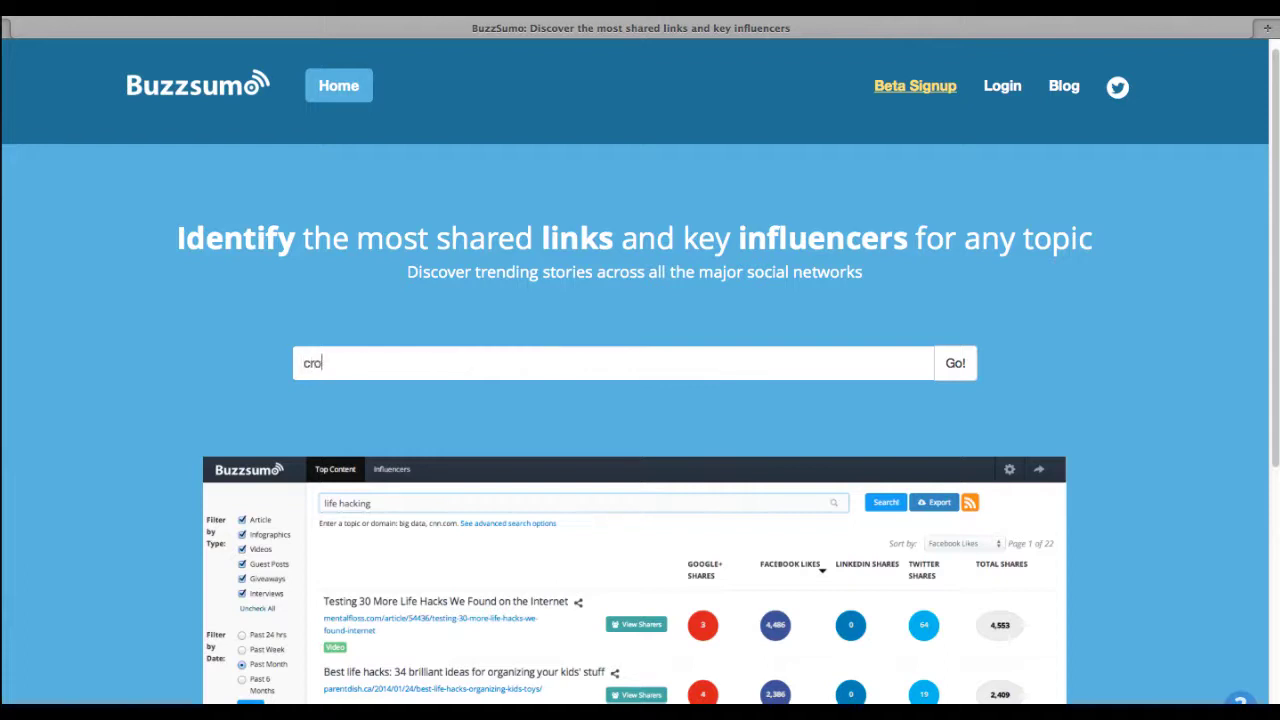
{"action": "type", "text": "ssfit"}
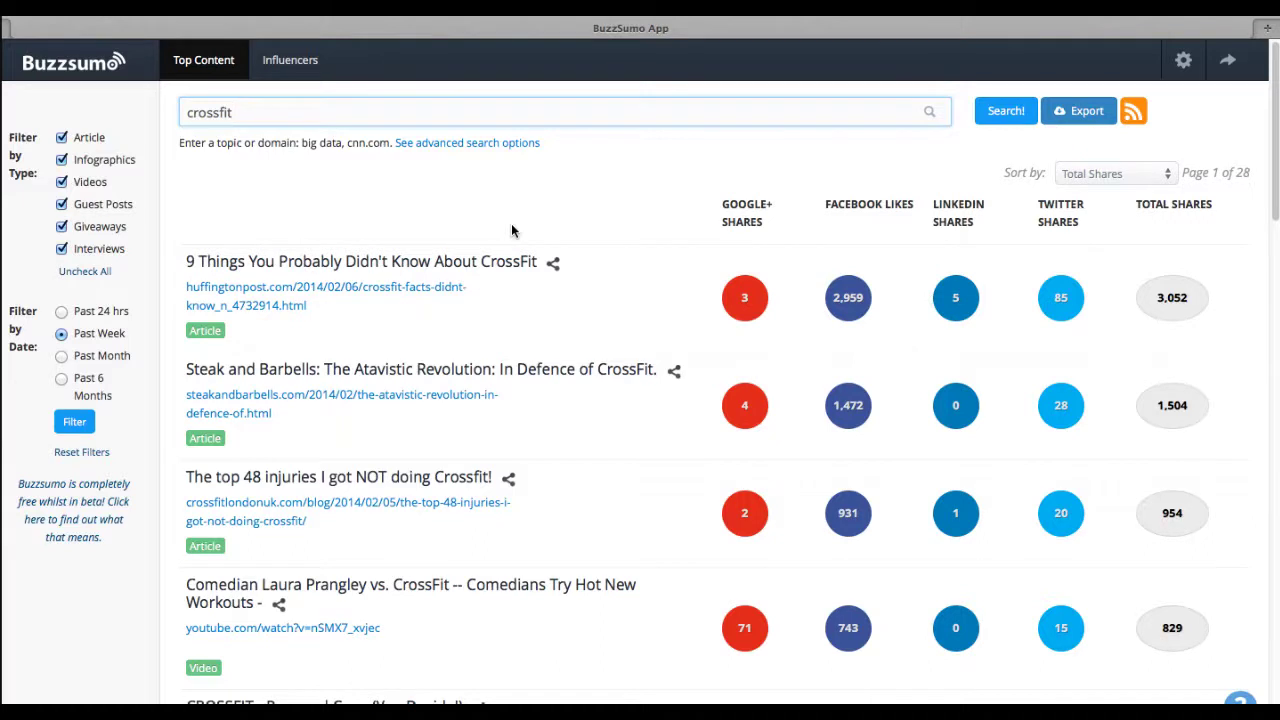
{"action": "scroll", "coordinate": [1016, 453], "scroll_direction": "down", "scroll_amount": 5}
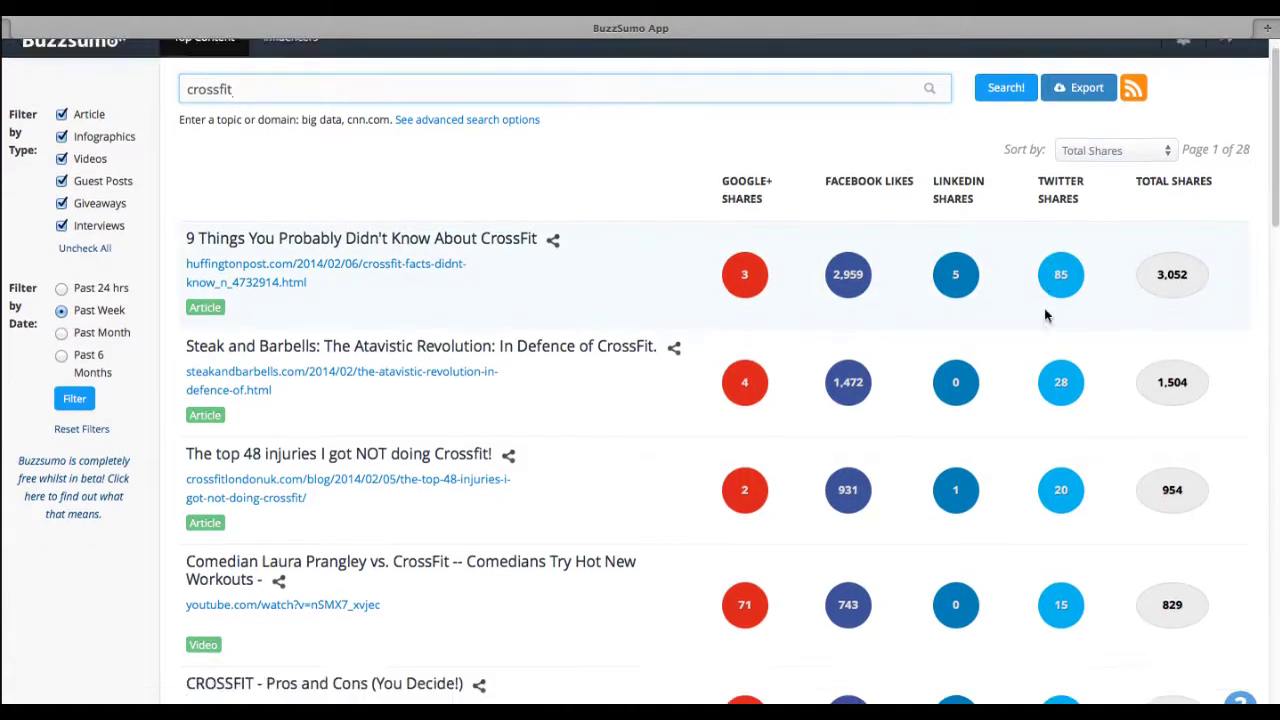
{"action": "scroll", "coordinate": [1003, 511], "scroll_direction": "up", "scroll_amount": 5}
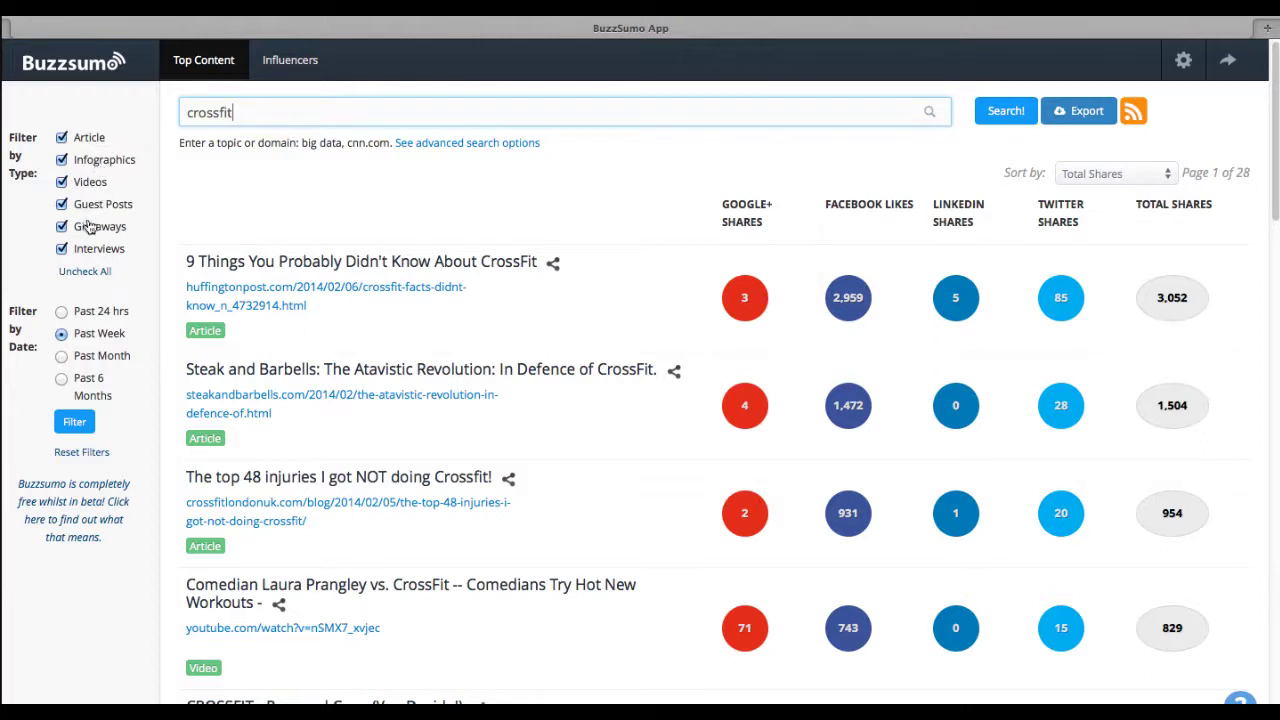
Exclude Giveaways and Videos from the content type filter
{"action": "left_click", "coordinate": [88, 226]}
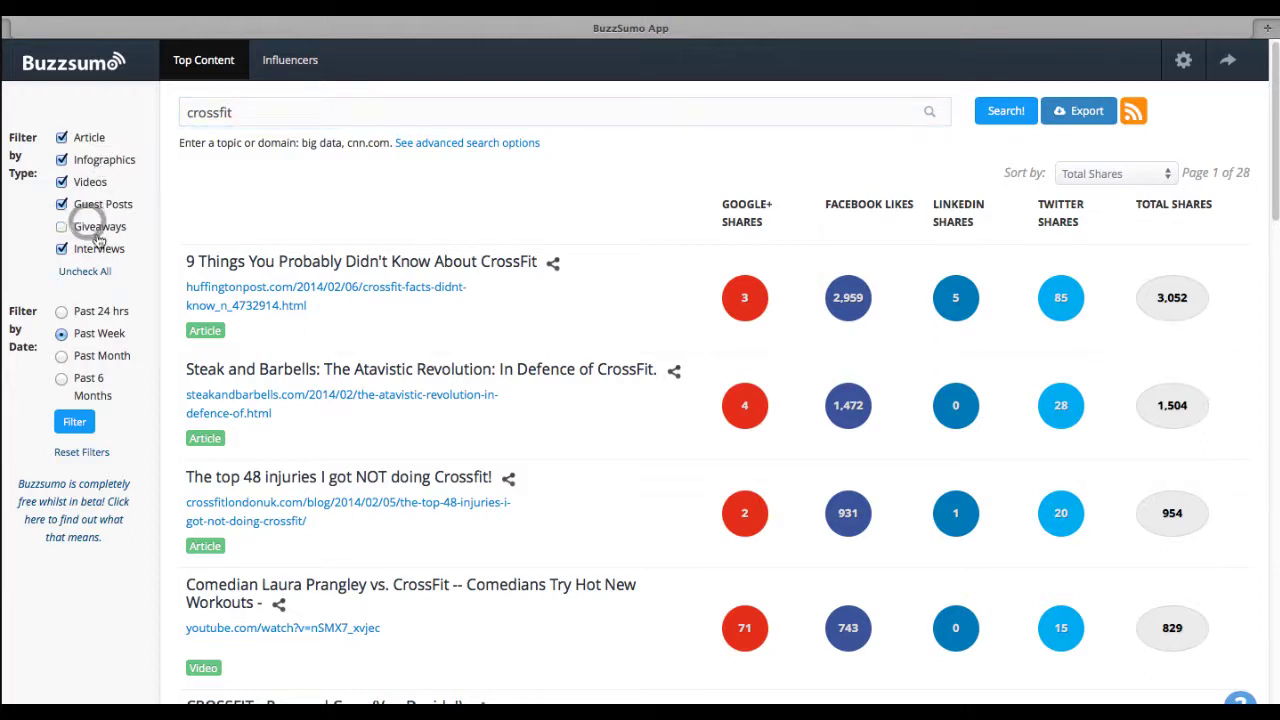
{"action": "left_click", "coordinate": [94, 184]}
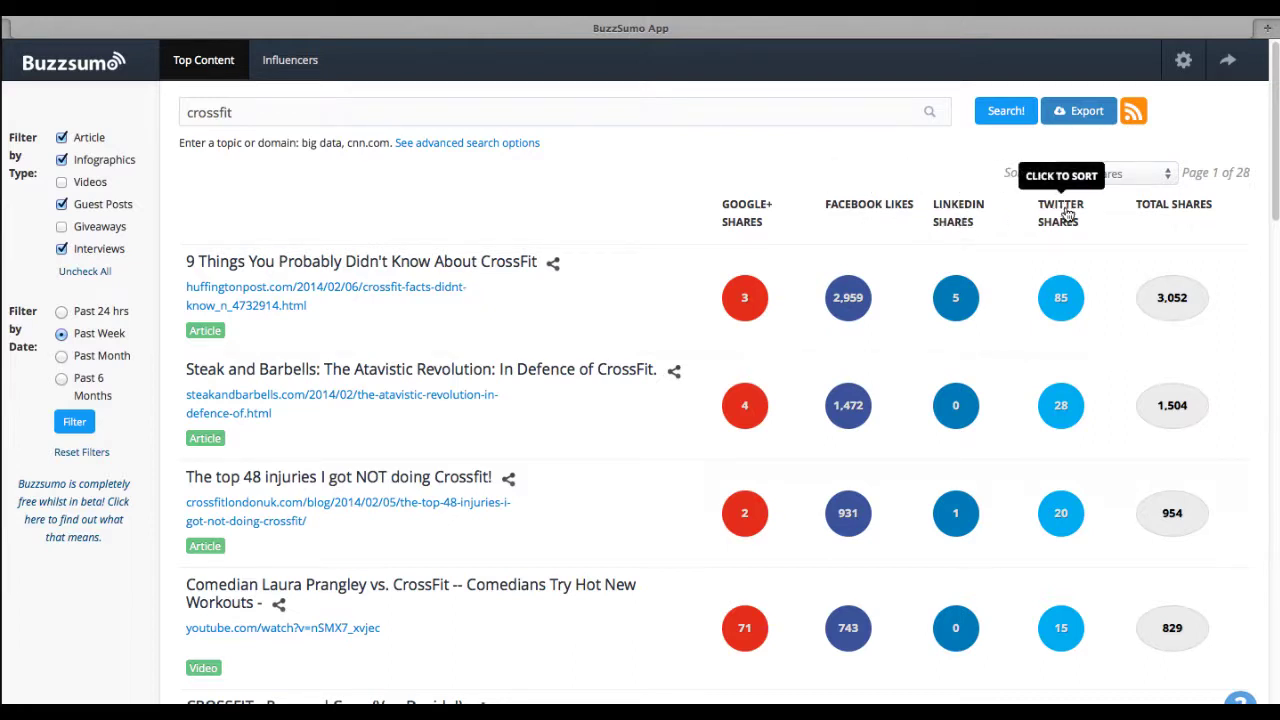
{"action": "left_click", "coordinate": [688, 158]}
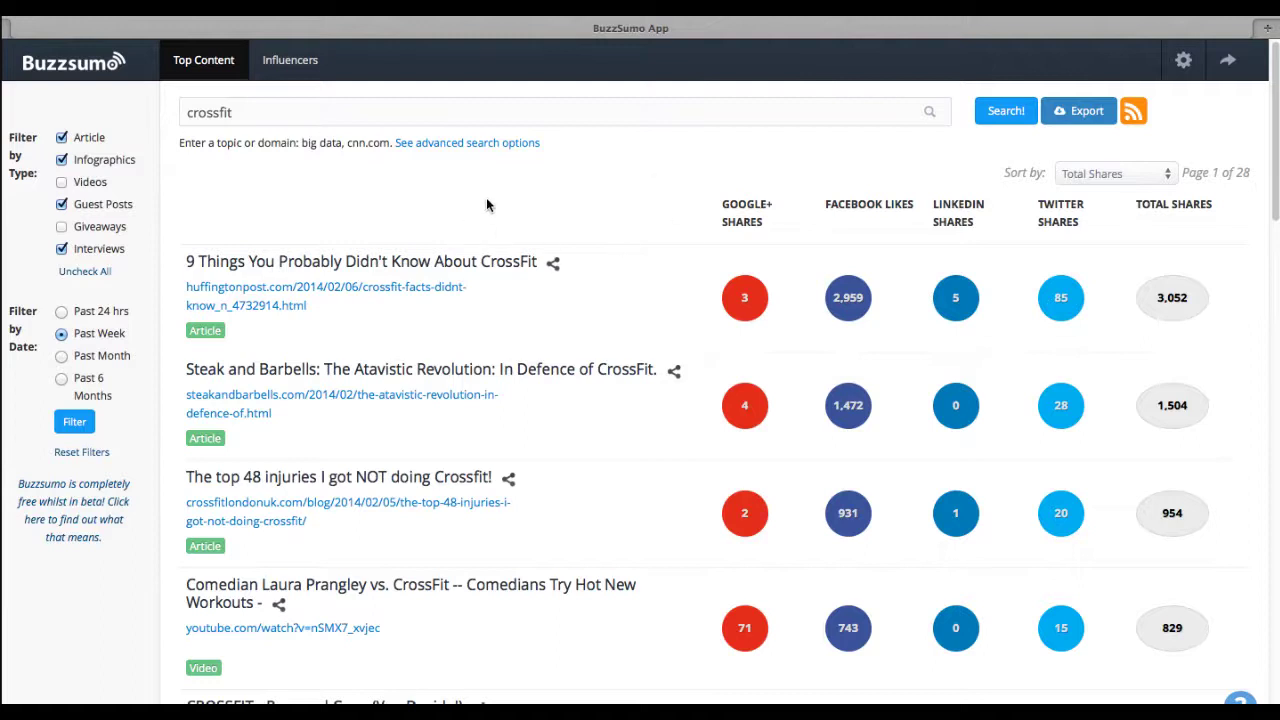
Examine the headlines, content types and share counts per social network in the crossfit results
{"action": "scroll", "coordinate": [500, 206], "scroll_direction": "down", "scroll_amount": 1}
{"action": "scroll", "coordinate": [500, 206], "scroll_direction": "down", "scroll_amount": 3}
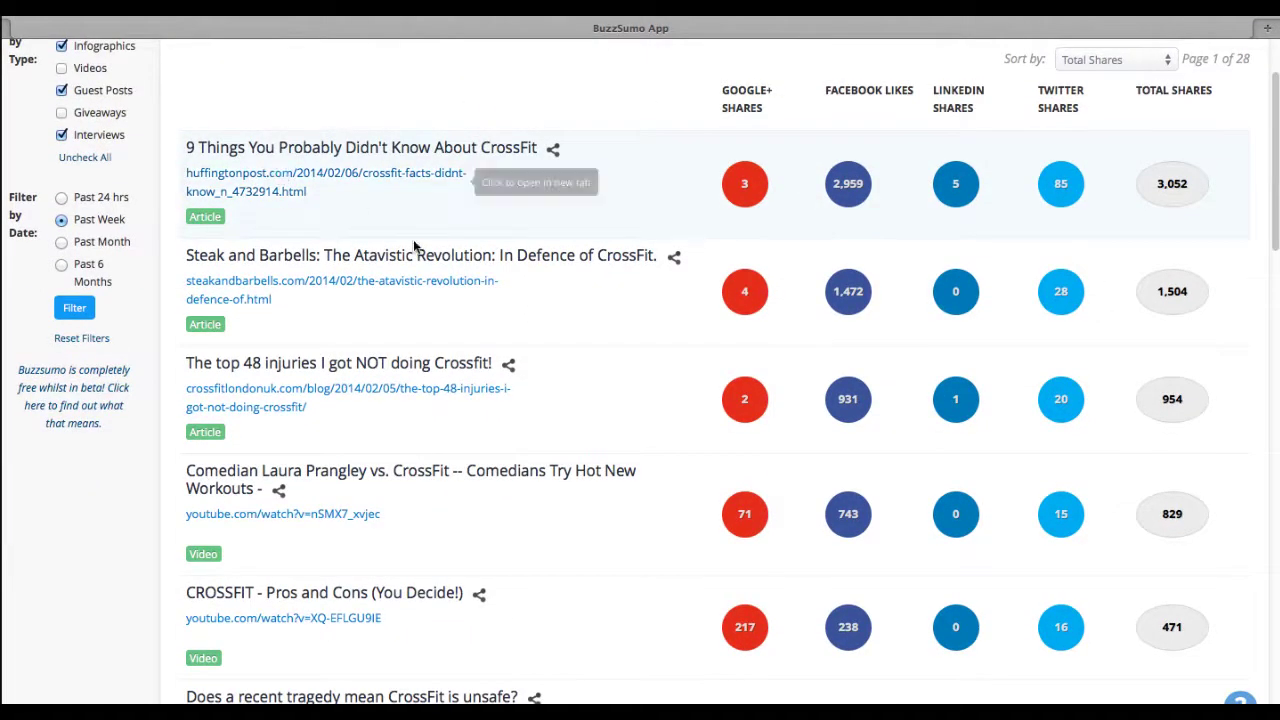
{"action": "scroll", "coordinate": [416, 246], "scroll_direction": "down", "scroll_amount": 1}
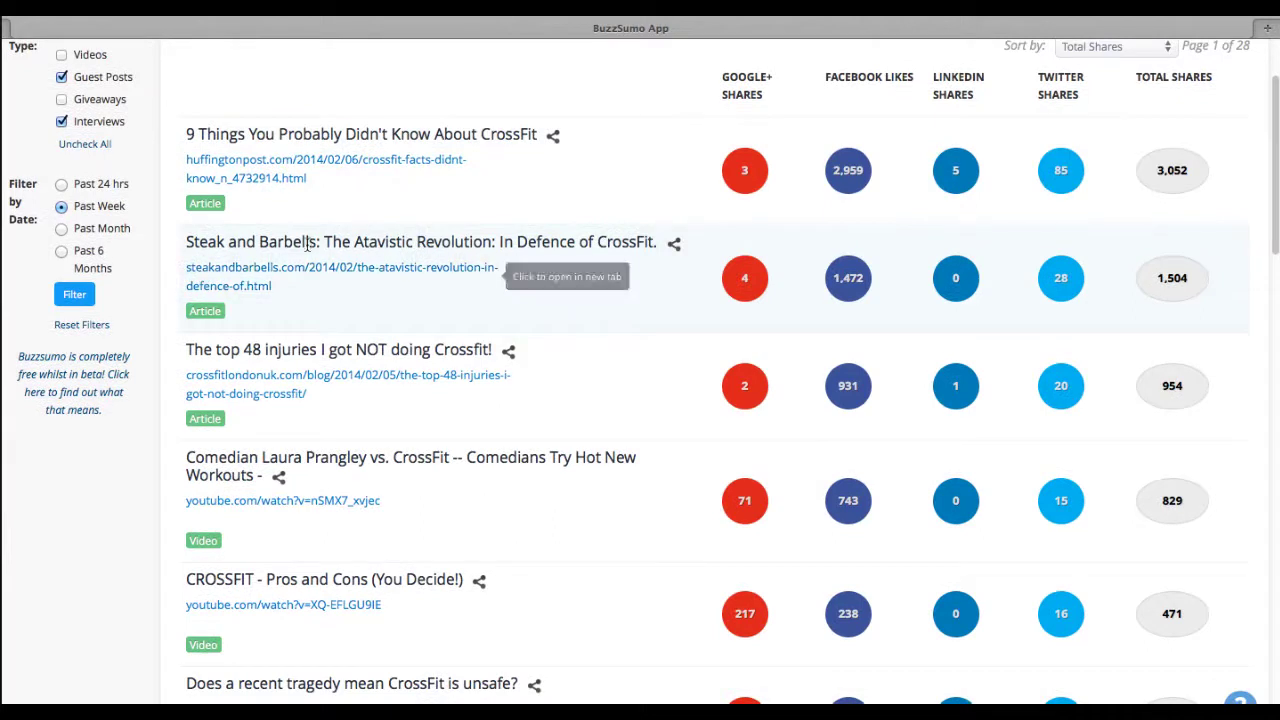
{"action": "scroll", "coordinate": [486, 282], "scroll_direction": "down", "scroll_amount": 1}
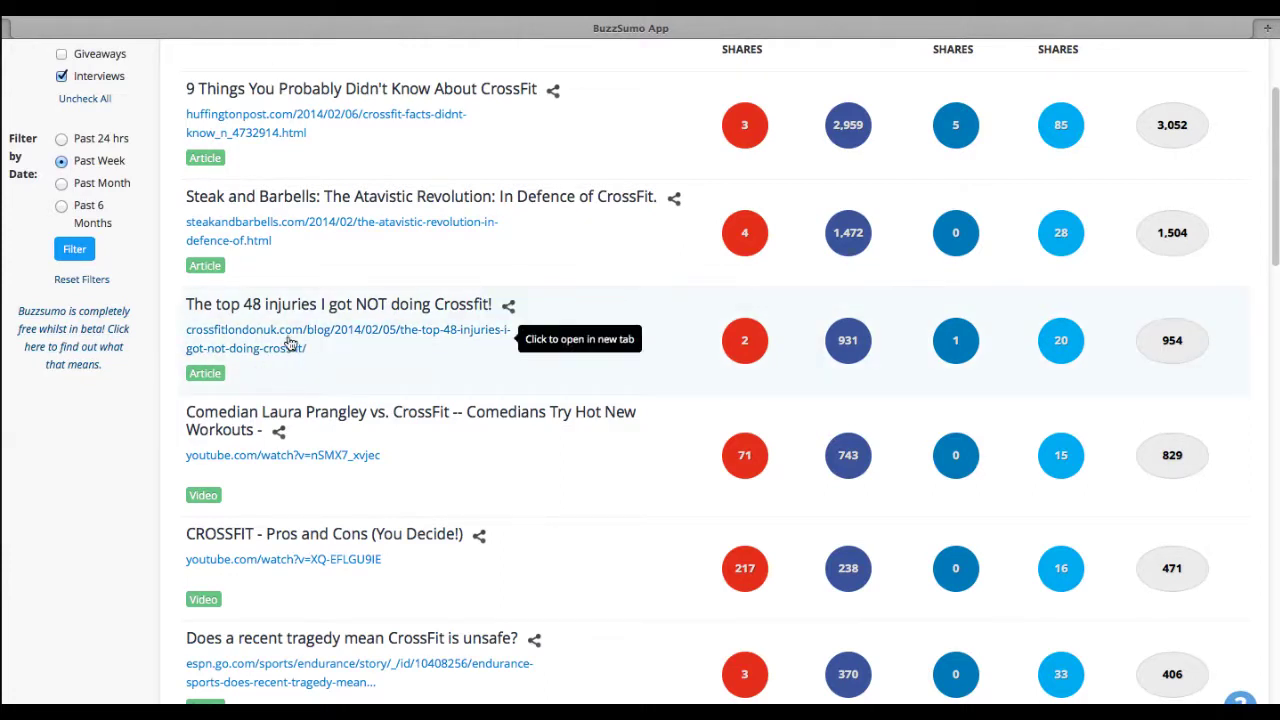
{"action": "scroll", "coordinate": [352, 338], "scroll_direction": "down", "scroll_amount": 1}
{"action": "scroll", "coordinate": [352, 338], "scroll_direction": "down", "scroll_amount": 1}
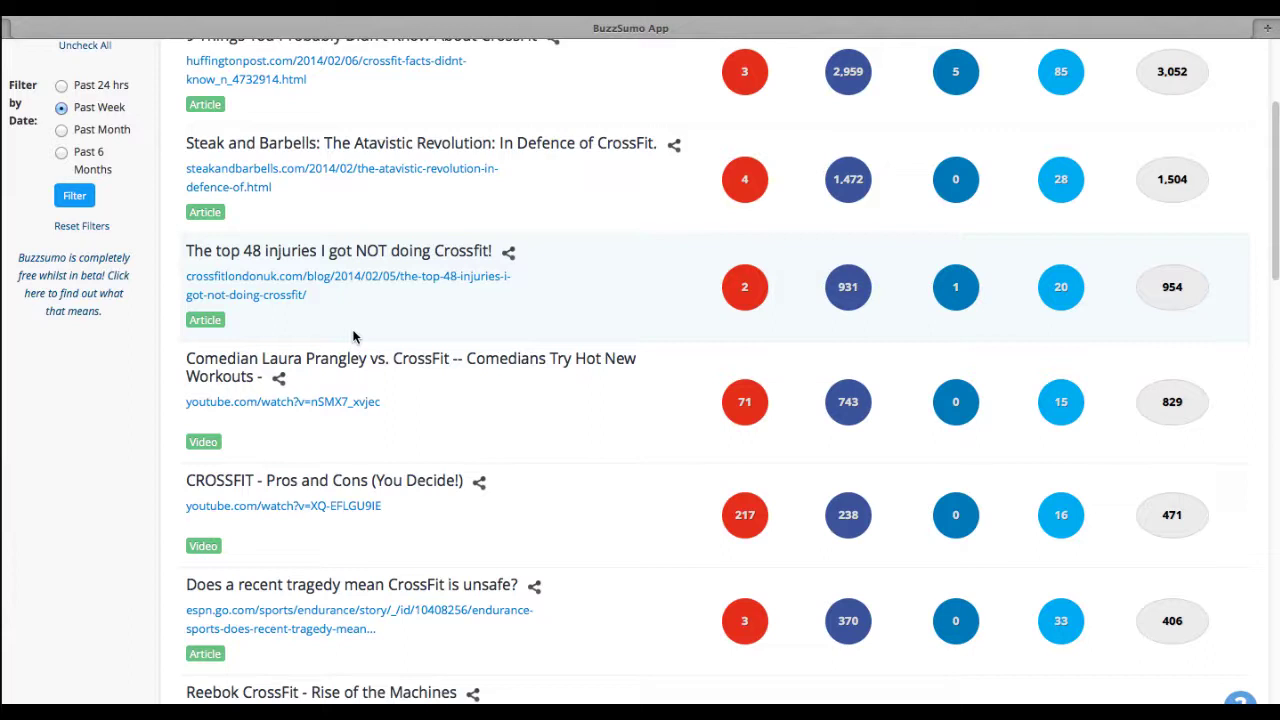
{"action": "scroll", "coordinate": [502, 321], "scroll_direction": "down", "scroll_amount": 3}
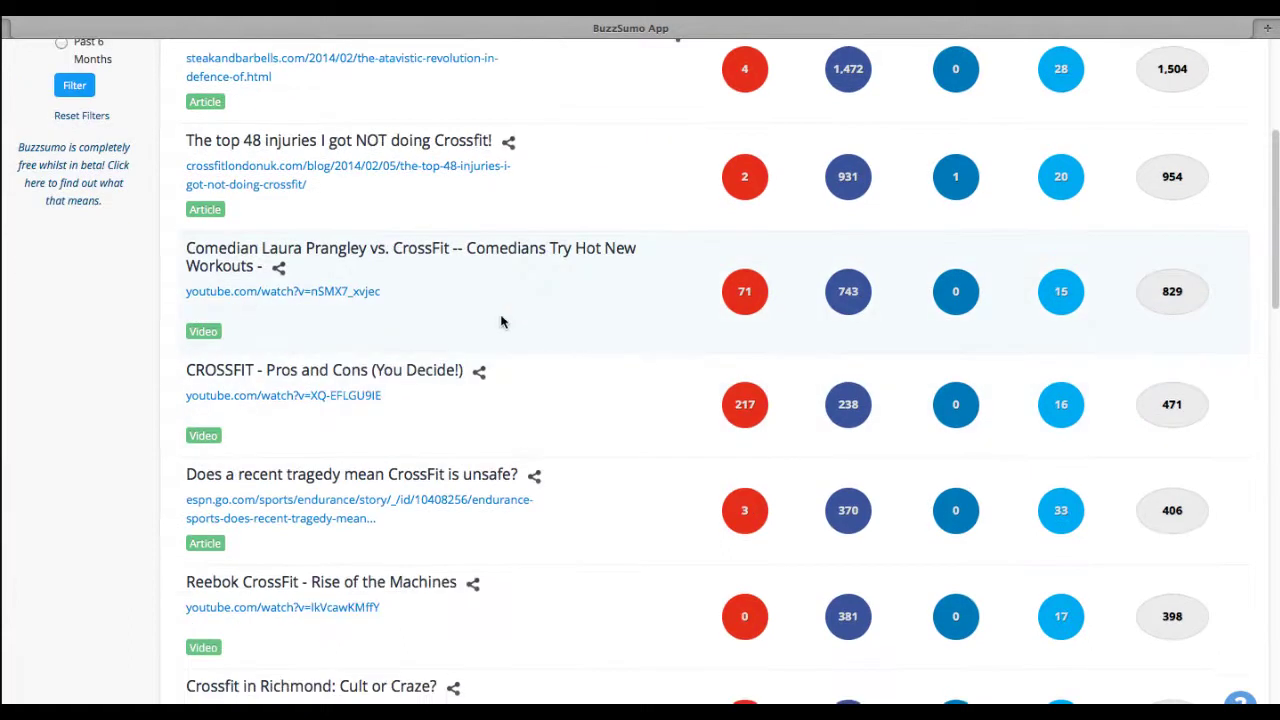
{"action": "scroll", "coordinate": [500, 309], "scroll_direction": "down", "scroll_amount": 1}
{"action": "scroll", "coordinate": [790, 310], "scroll_direction": "down", "scroll_amount": 5}
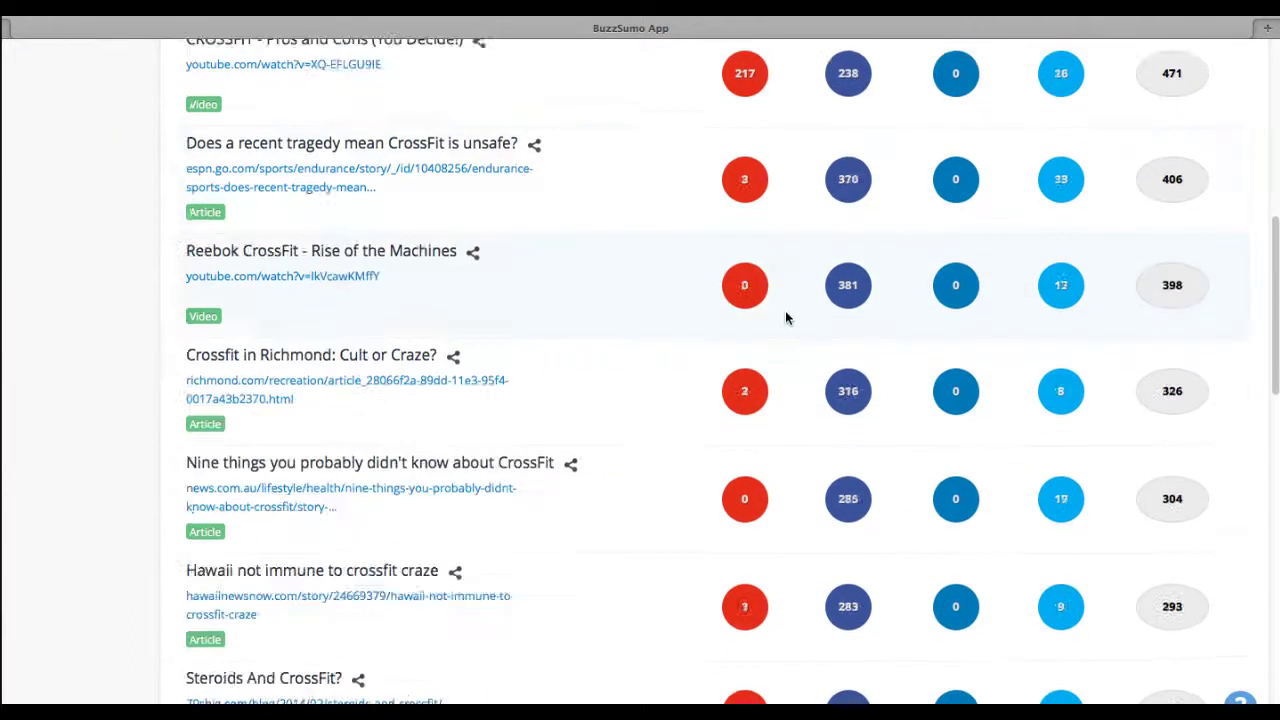
{"action": "scroll", "coordinate": [786, 318], "scroll_direction": "up", "scroll_amount": 10}
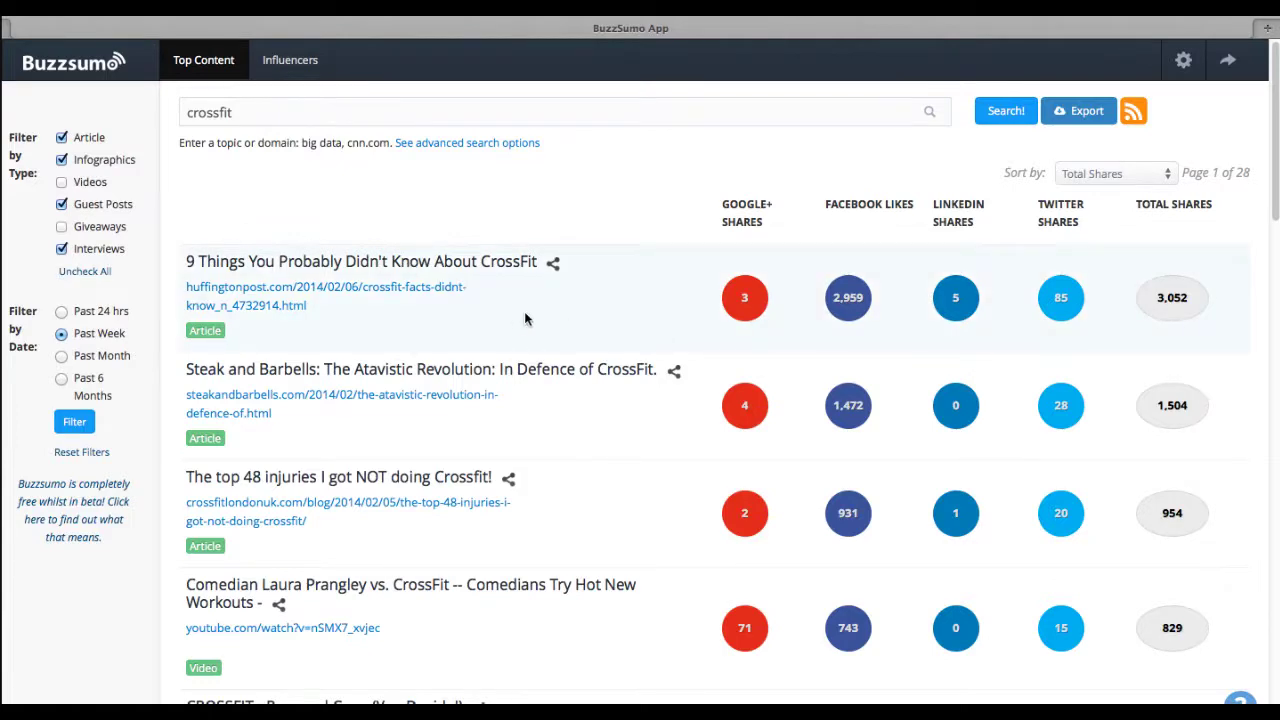
{"action": "scroll", "coordinate": [523, 317], "scroll_direction": "down", "scroll_amount": 10}
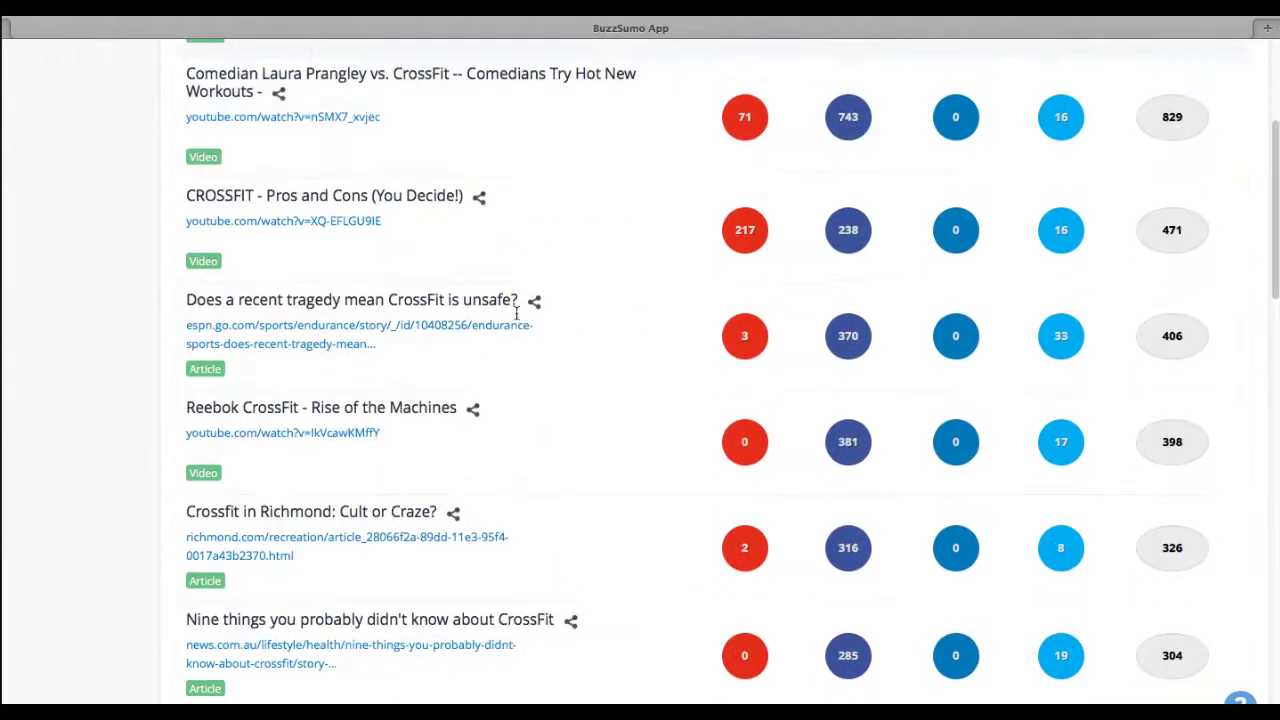
{"action": "scroll", "coordinate": [516, 313], "scroll_direction": "down", "scroll_amount": 10}
{"action": "scroll", "coordinate": [512, 310], "scroll_direction": "up", "scroll_amount": 1}
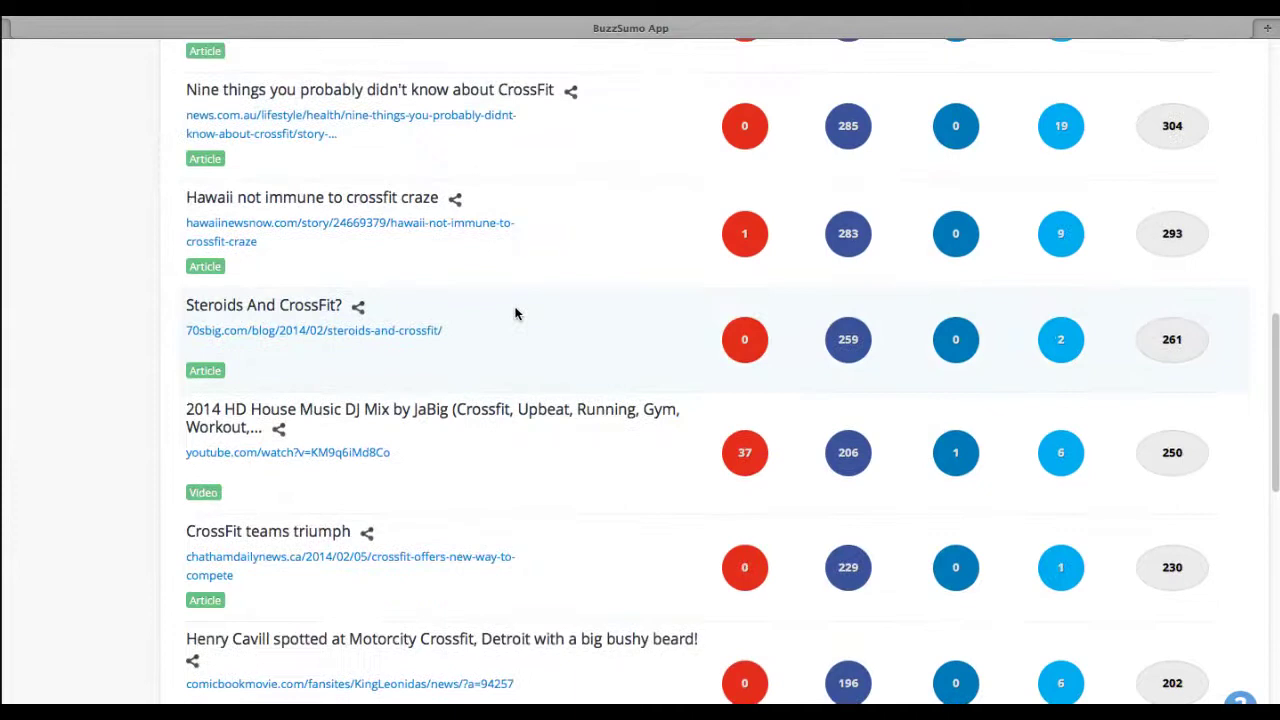
{"action": "scroll", "coordinate": [513, 306], "scroll_direction": "down", "scroll_amount": 8}
{"action": "scroll", "coordinate": [512, 311], "scroll_direction": "up", "scroll_amount": 20}
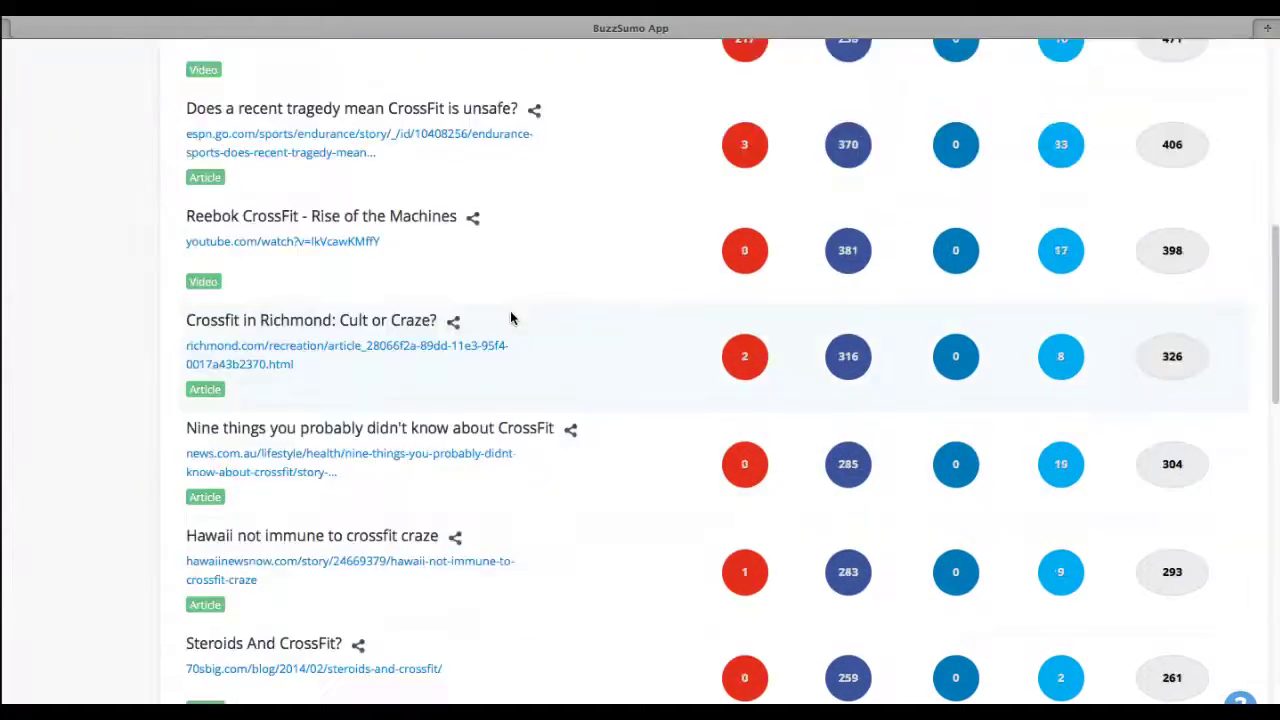
{"action": "scroll", "coordinate": [289, 210], "scroll_direction": "down", "scroll_amount": 1}
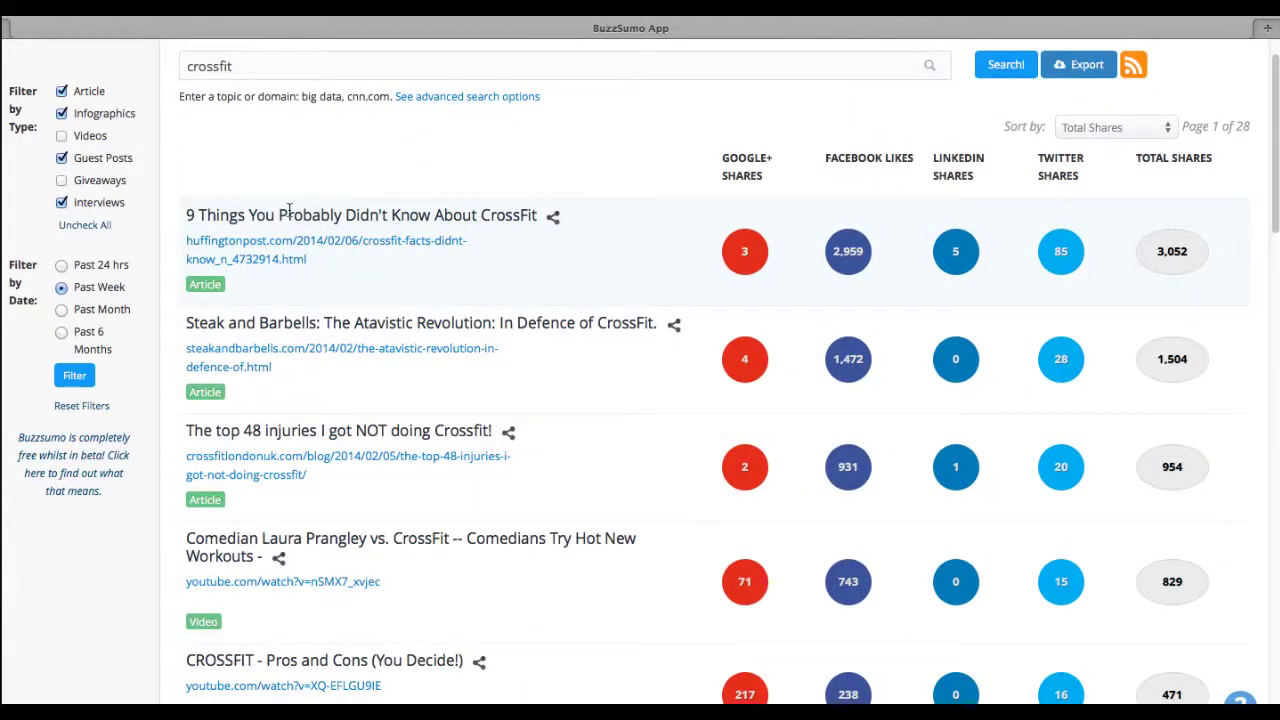
{"action": "scroll", "coordinate": [289, 210], "scroll_direction": "down", "scroll_amount": 1}
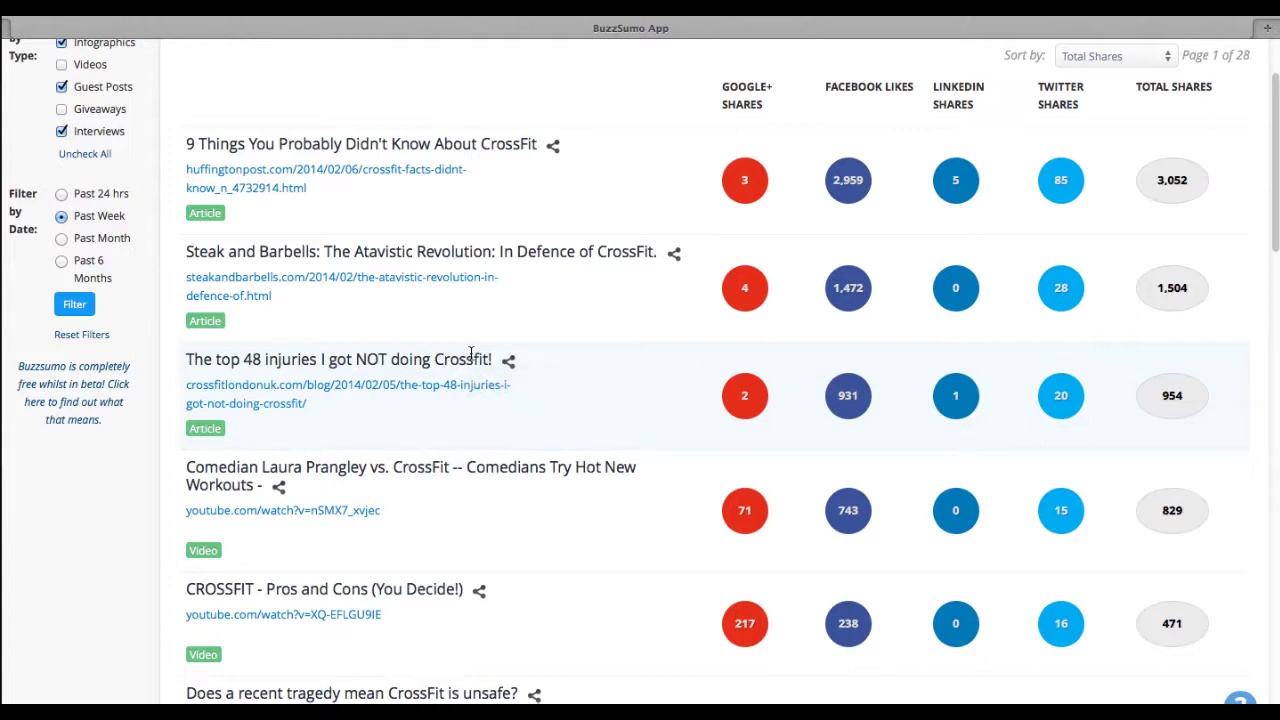
{"action": "scroll", "coordinate": [470, 355], "scroll_direction": "up", "scroll_amount": 1}
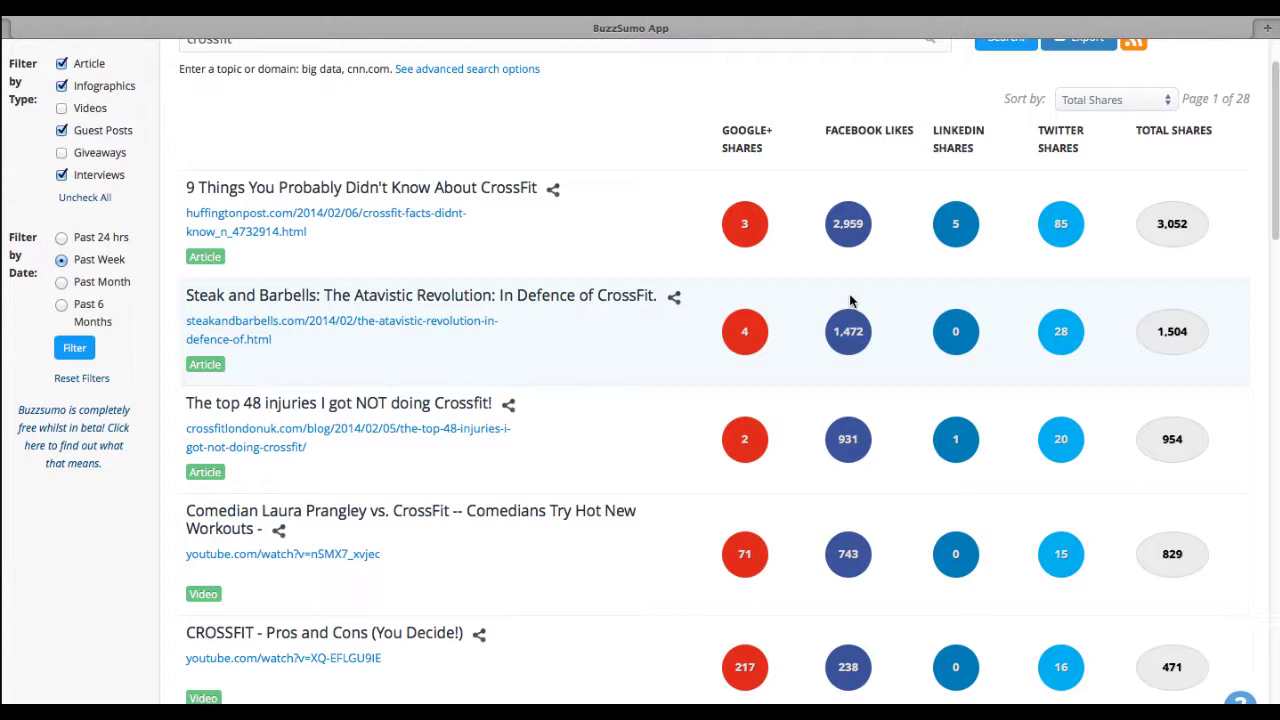
{"action": "scroll", "coordinate": [634, 289], "scroll_direction": "up", "scroll_amount": 2}
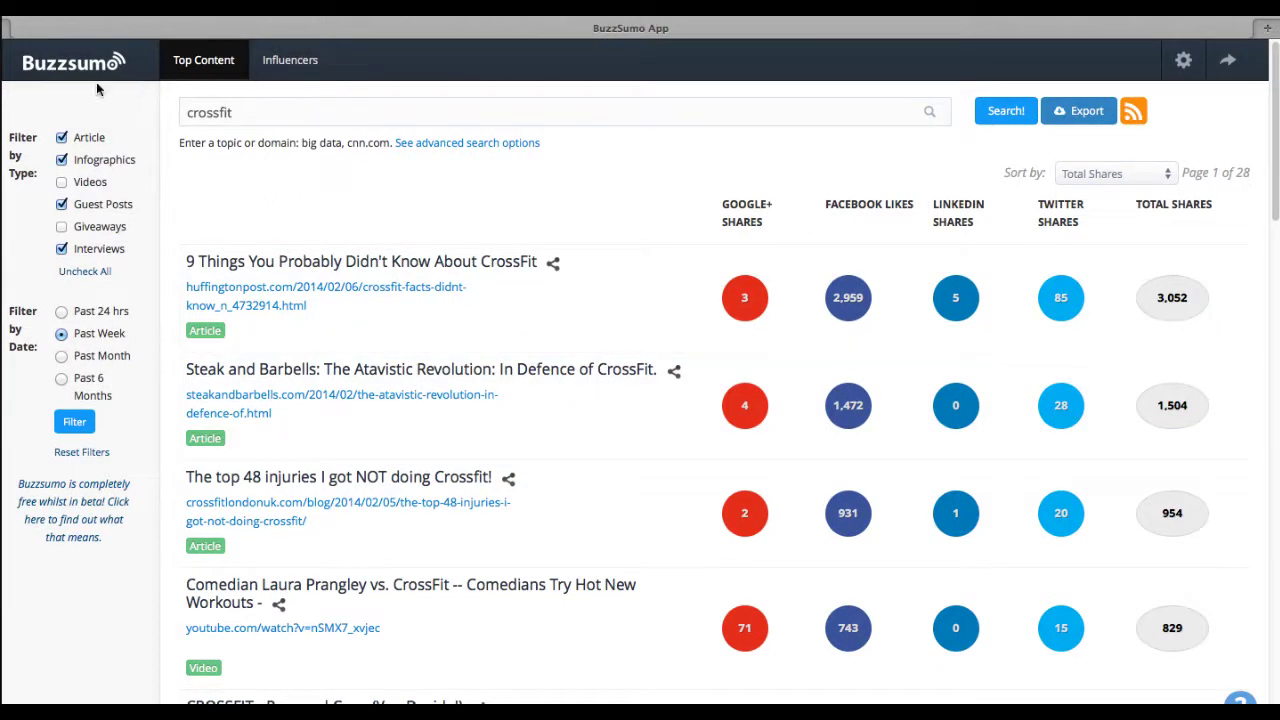
Show the influencers for crossfit and review their page authority, followers, retweet ratios and reply ratios
{"action": "left_click", "coordinate": [297, 66]}
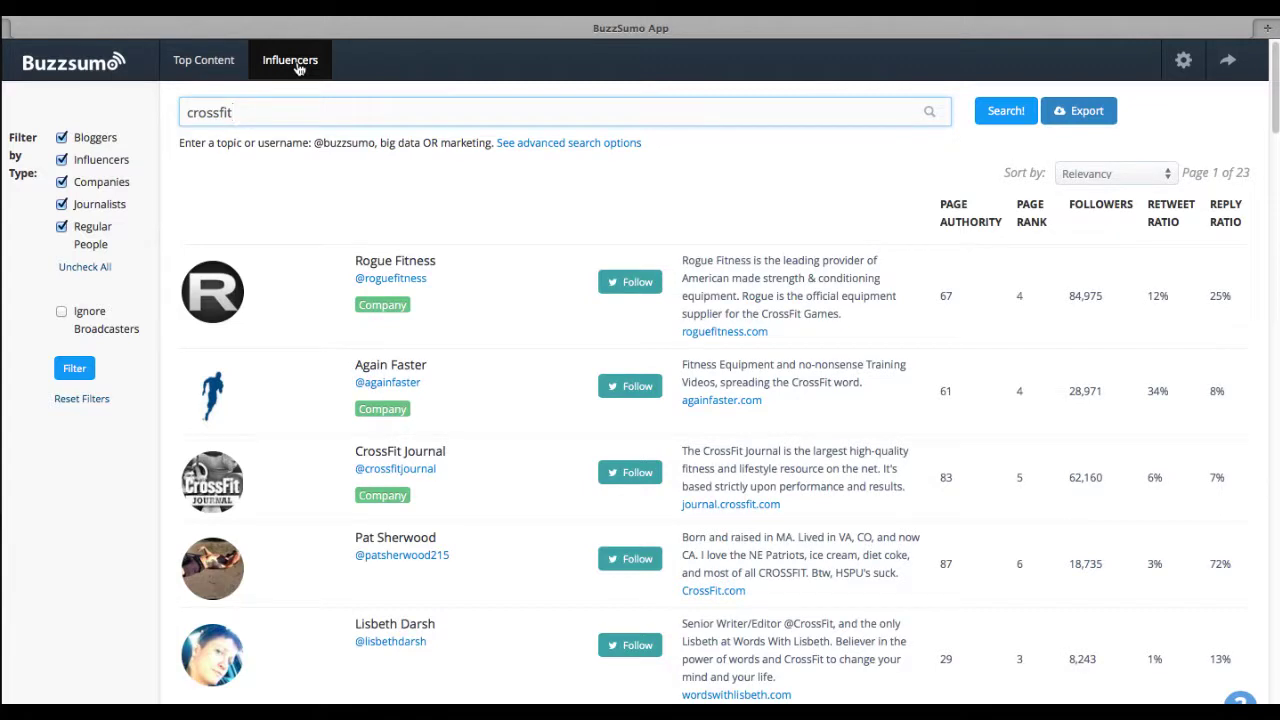
{"action": "scroll", "coordinate": [520, 300], "scroll_direction": "down", "scroll_amount": 1}
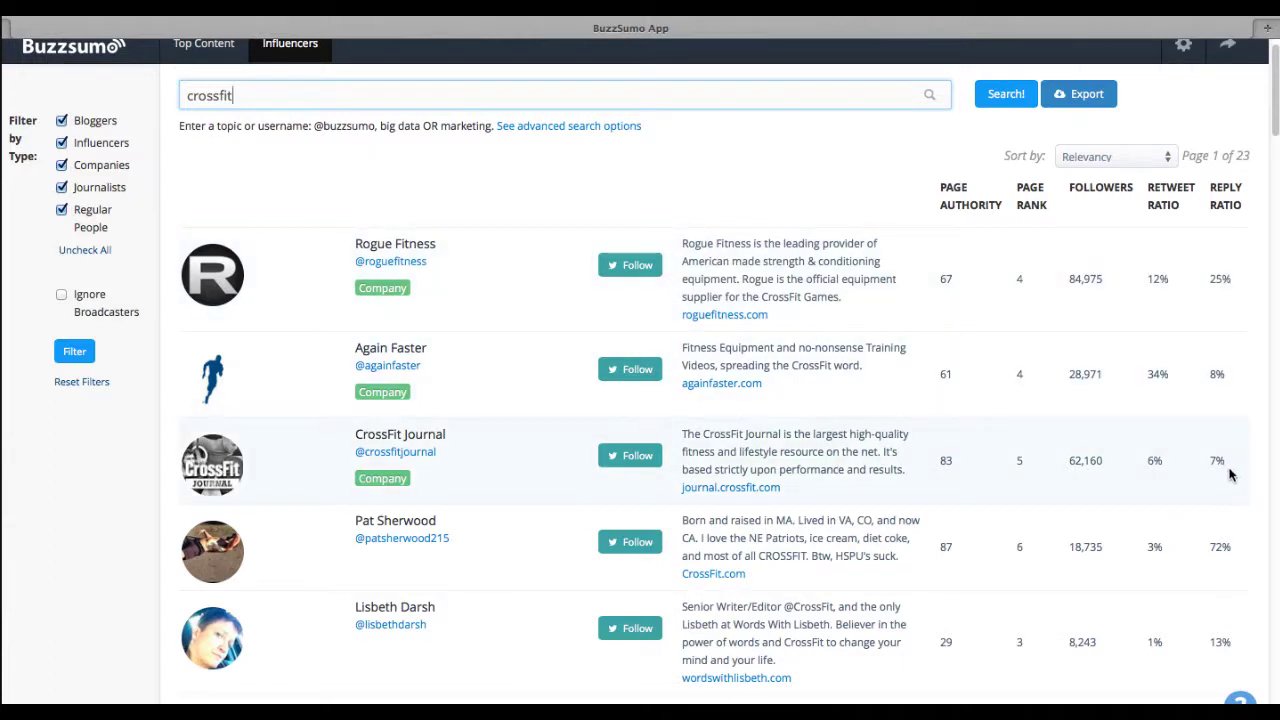
{"action": "scroll", "coordinate": [1234, 470], "scroll_direction": "down", "scroll_amount": 1}
{"action": "scroll", "coordinate": [977, 586], "scroll_direction": "down", "scroll_amount": 3}
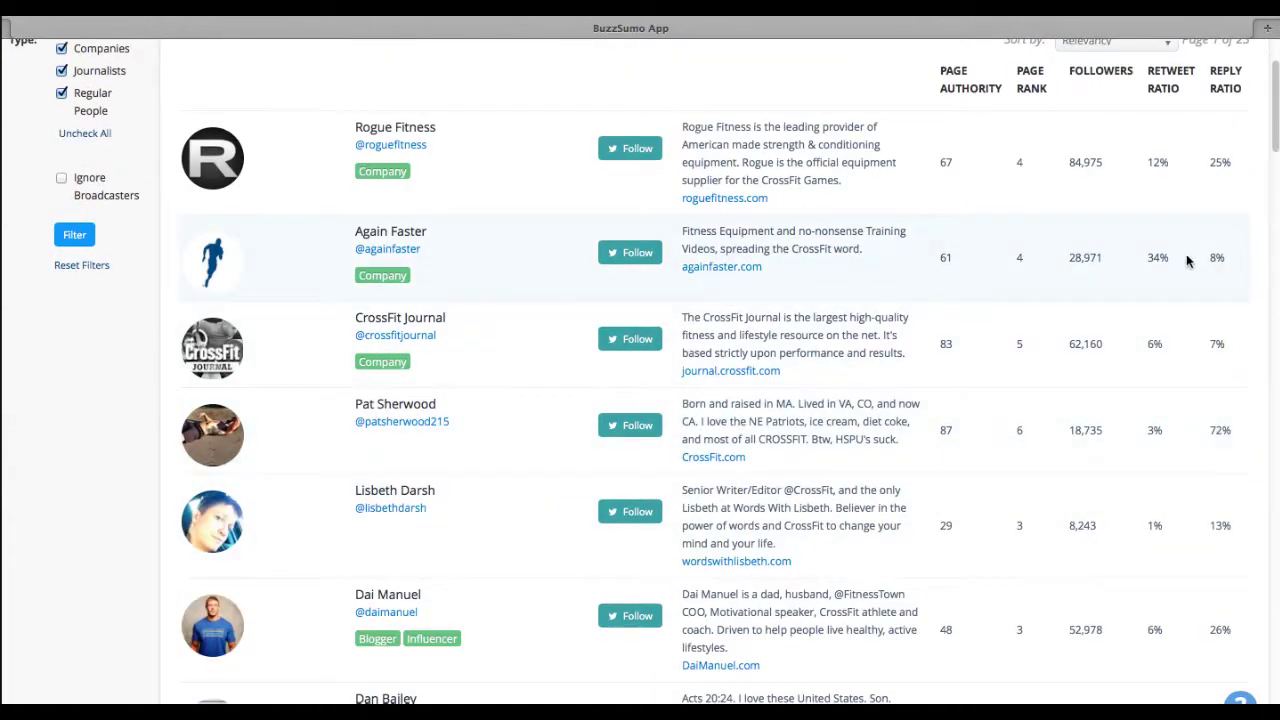
{"action": "scroll", "coordinate": [1154, 520], "scroll_direction": "down", "scroll_amount": 5}
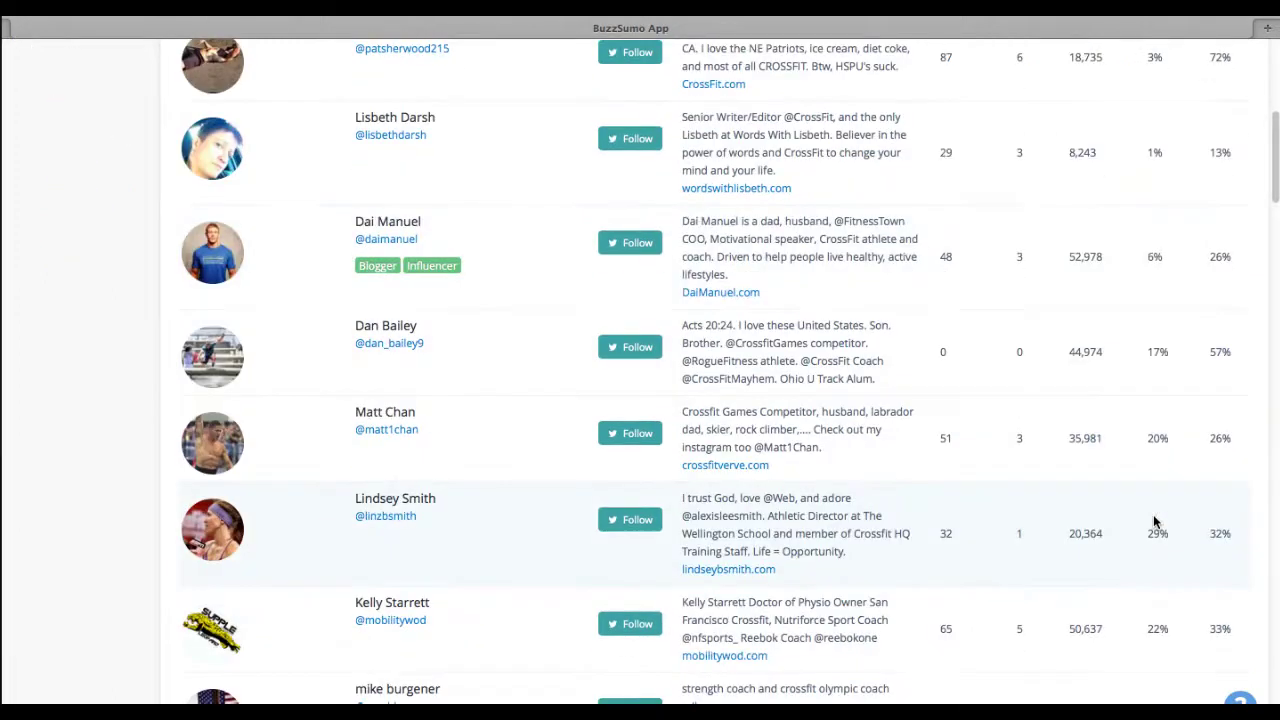
{"action": "scroll", "coordinate": [1154, 520], "scroll_direction": "up", "scroll_amount": 6}
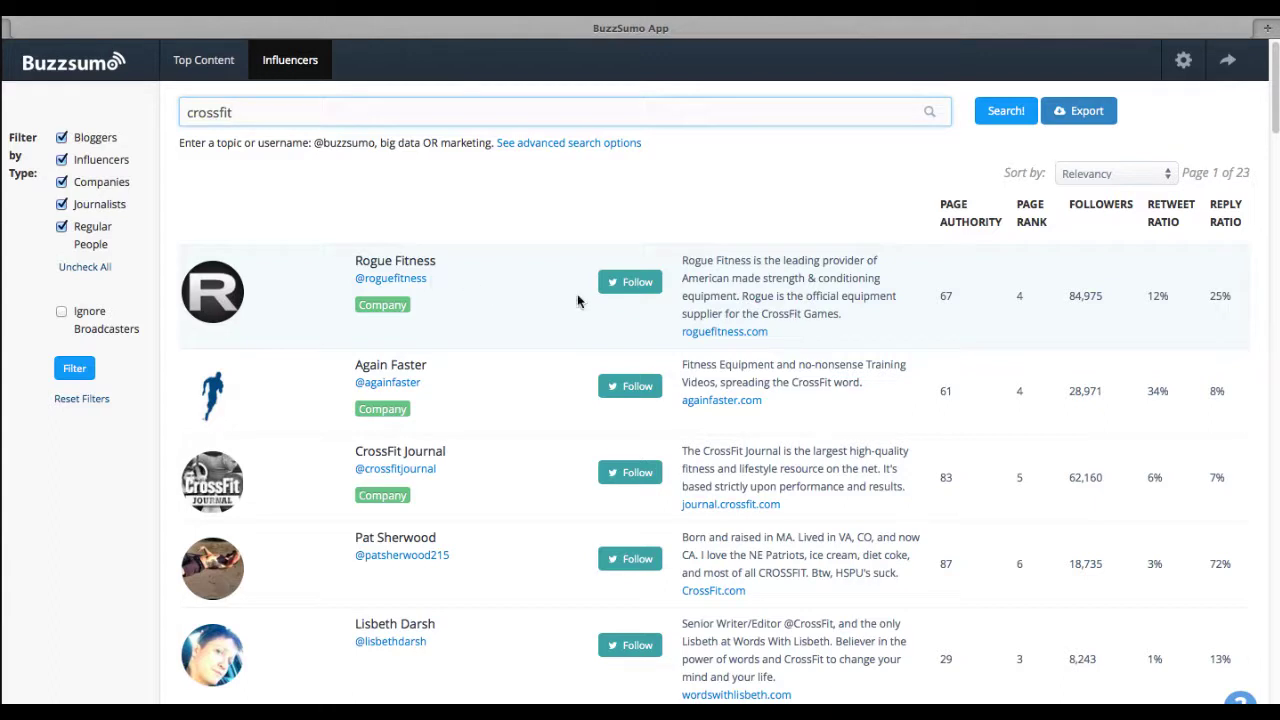
Search the influencers for roguefitness.com, the website in the Rogue Fitness profile, in place of the crossfit topic
{"action": "left_click_drag", "start_coordinate": [789, 334], "coordinate": [660, 334]}
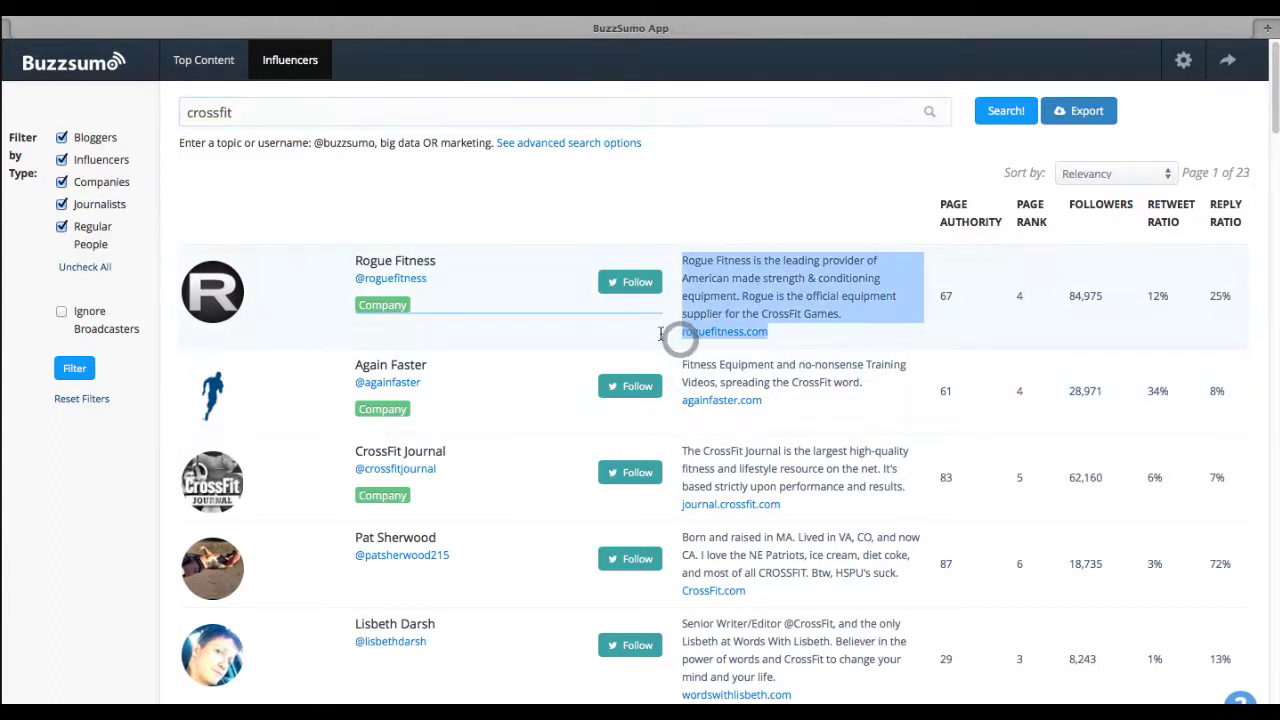
{"action": "left_click", "coordinate": [660, 334]}
{"action": "left_click", "coordinate": [351, 110]}
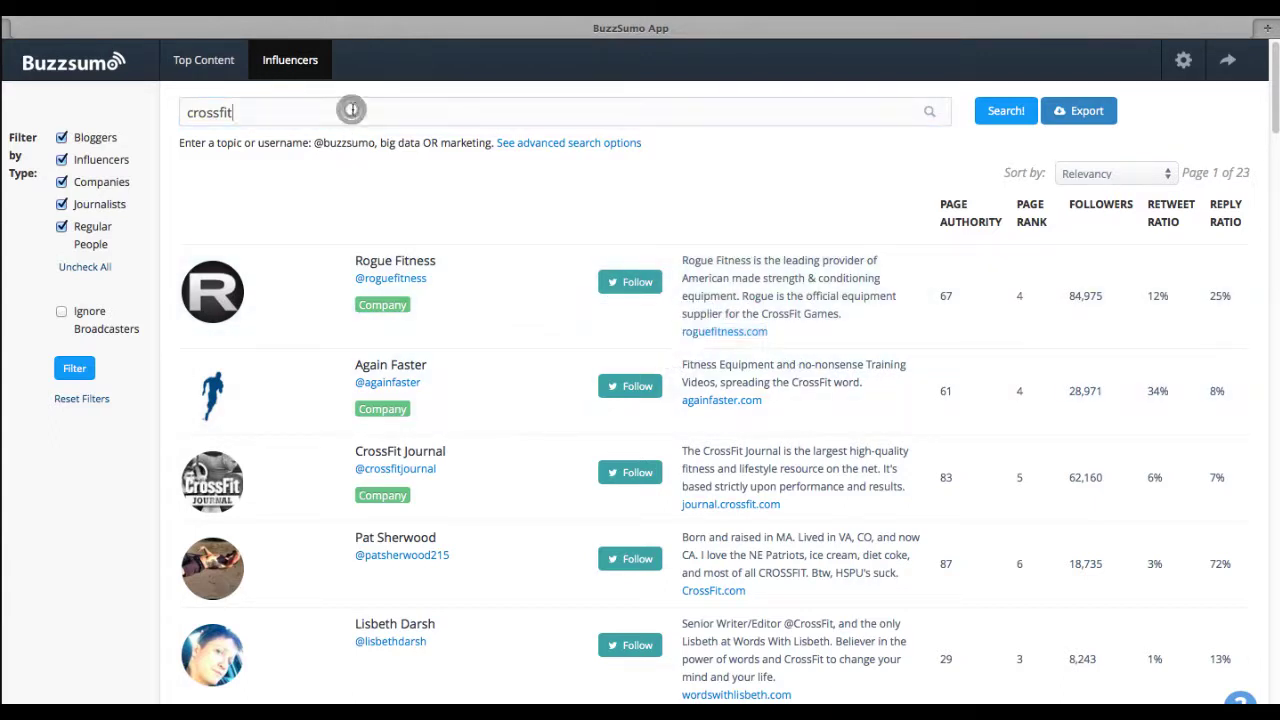
{"action": "double_click", "coordinate": [351, 110]}
{"action": "type", "text": "roguefitness.com"}
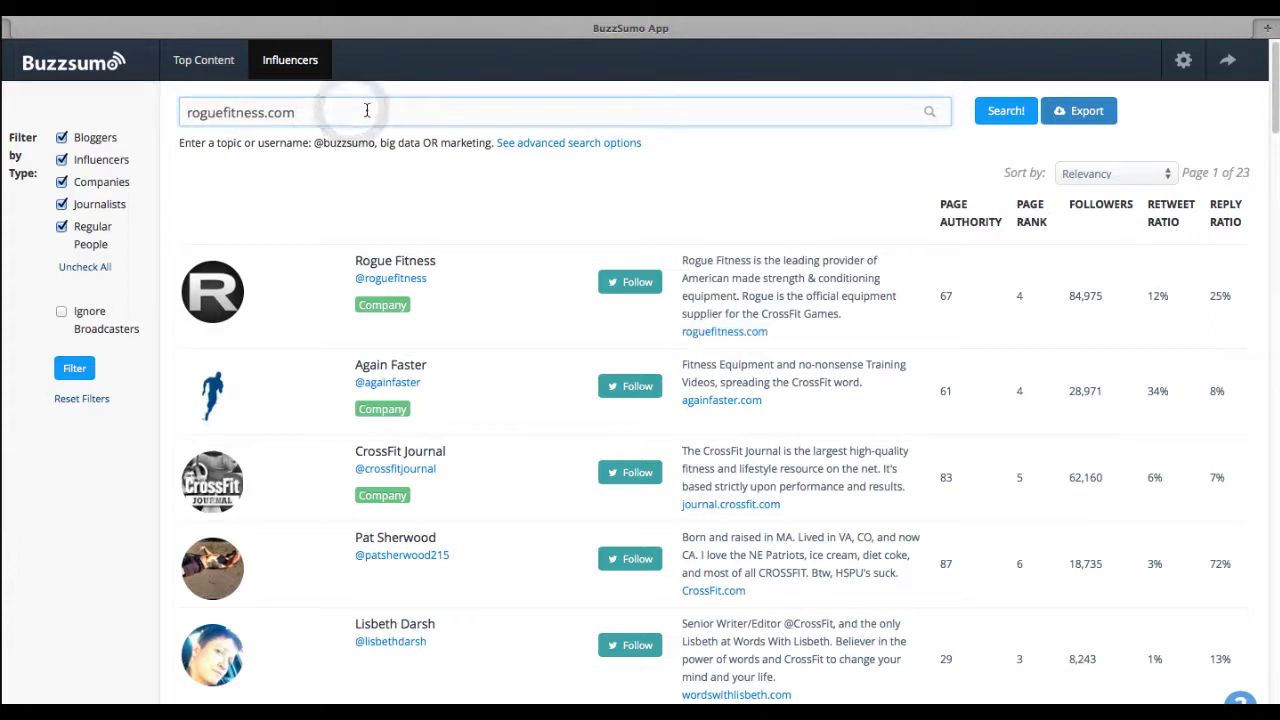
{"action": "key", "text": "Return"}
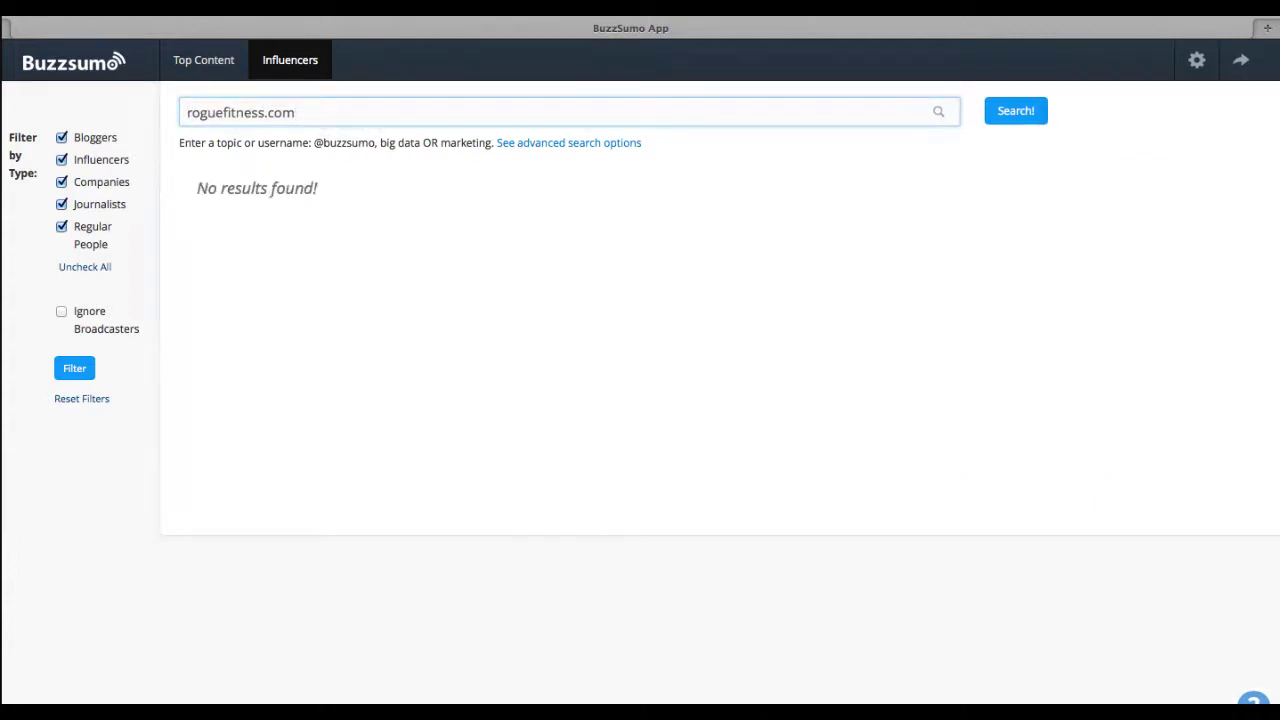
Replace the influencer query with fourhourworkweek.com and run the search
{"action": "double_click", "coordinate": [216, 113]}
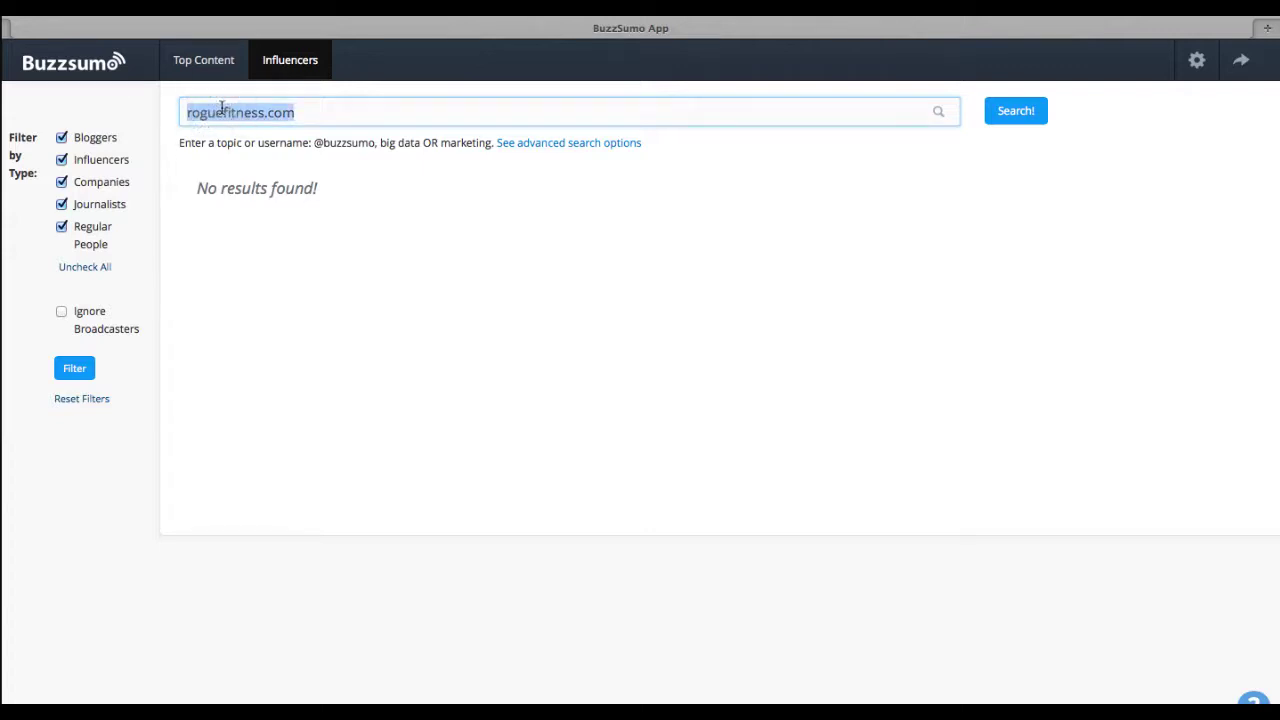
{"action": "key", "text": "Right"}
{"action": "double_click", "coordinate": [240, 104]}
{"action": "key", "text": "super+c"}
{"action": "type", "text": "four"}
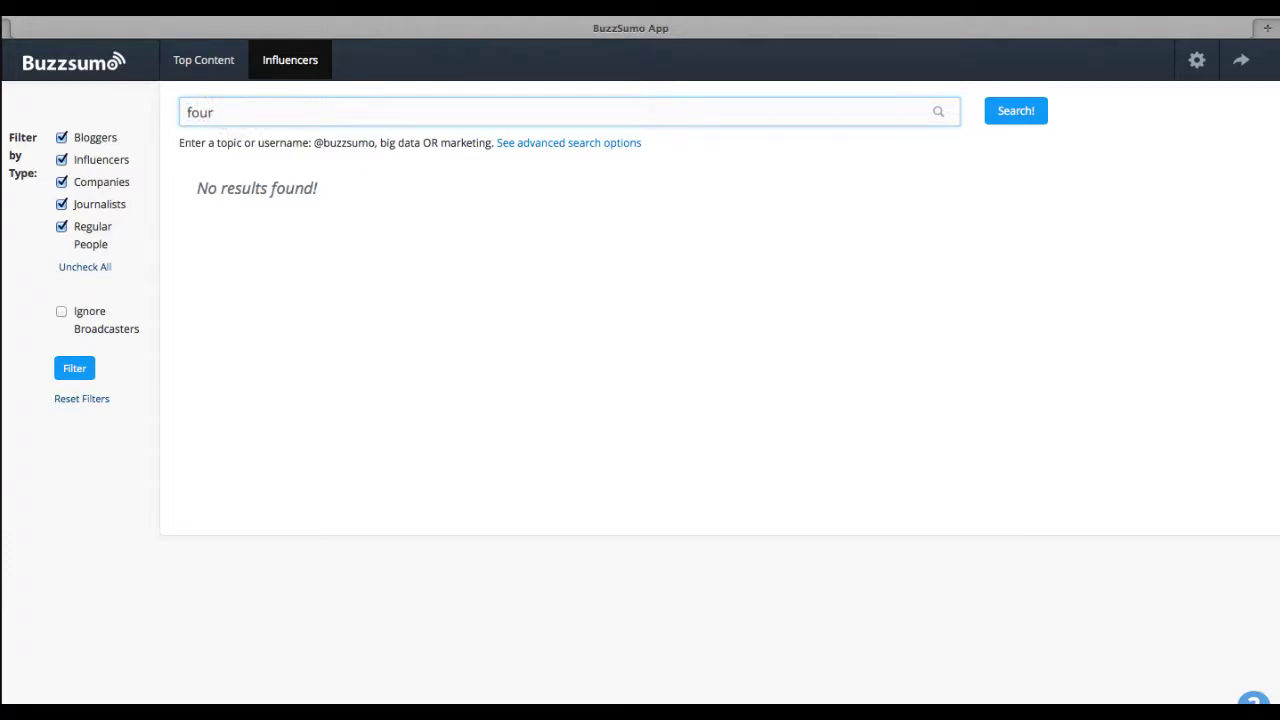
{"action": "type", "text": "hourworkweek.com"}
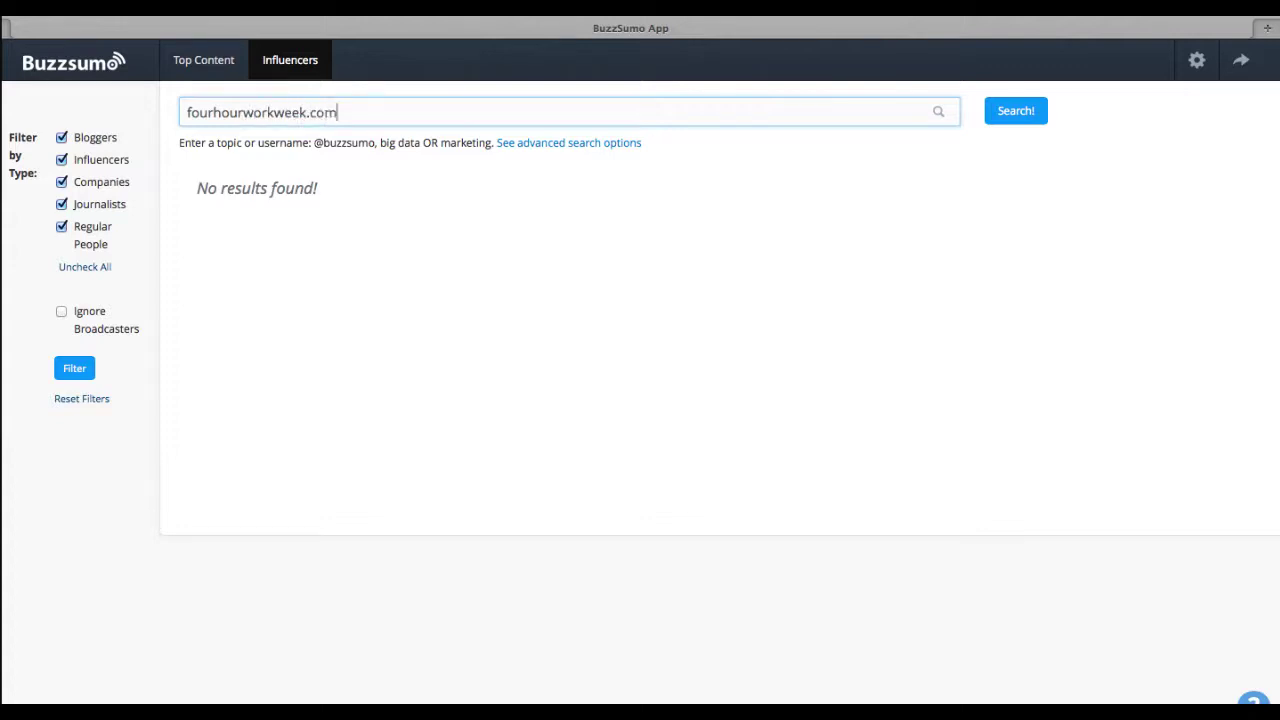
{"action": "key", "text": "Return"}
{"action": "left_click", "coordinate": [1012, 117]}
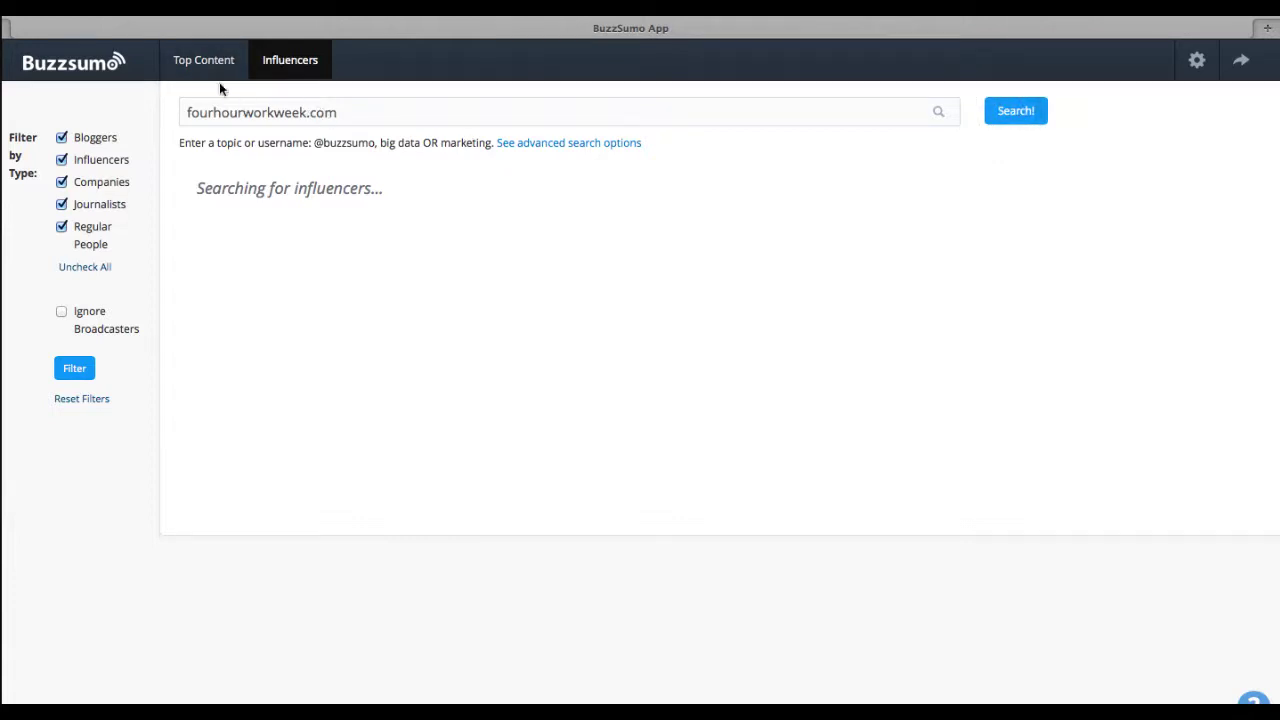
Switch from influencers to top content and search it for roguefitness.com in place of fourhourworkweek.com
{"action": "triple_click", "coordinate": [230, 113]}
{"action": "key", "text": "super+v"}
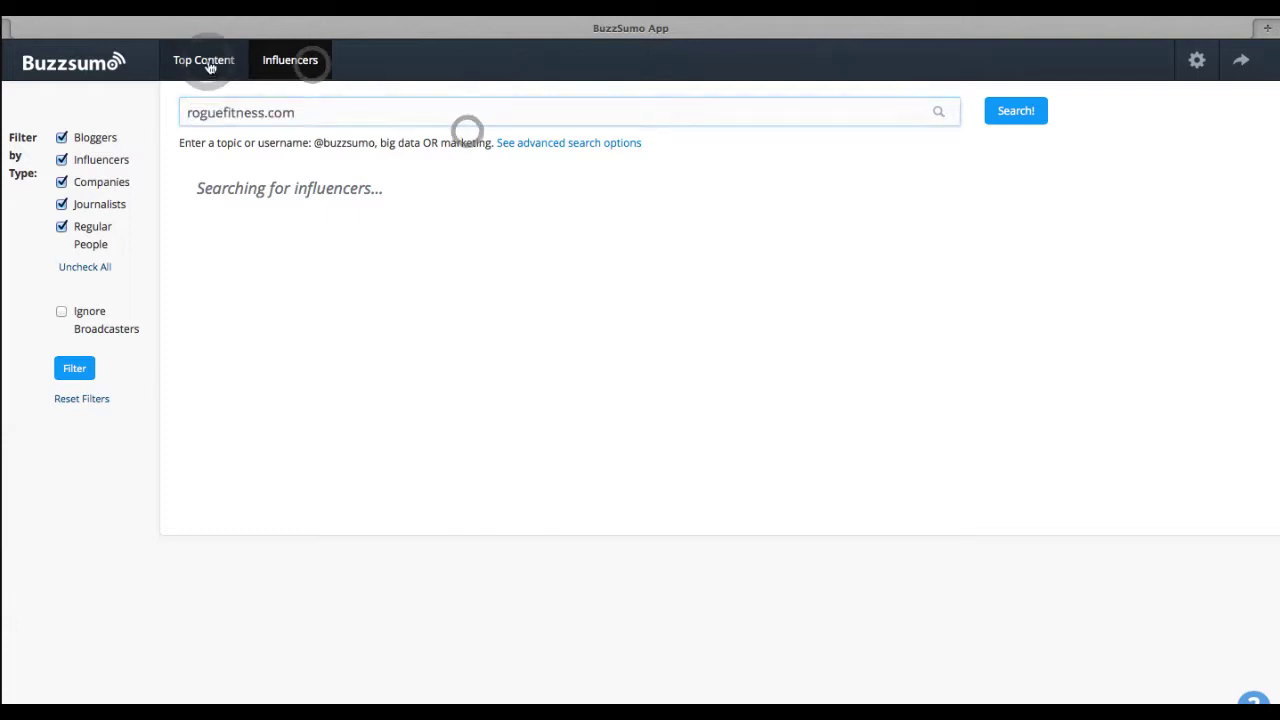
{"action": "left_click", "coordinate": [208, 62]}
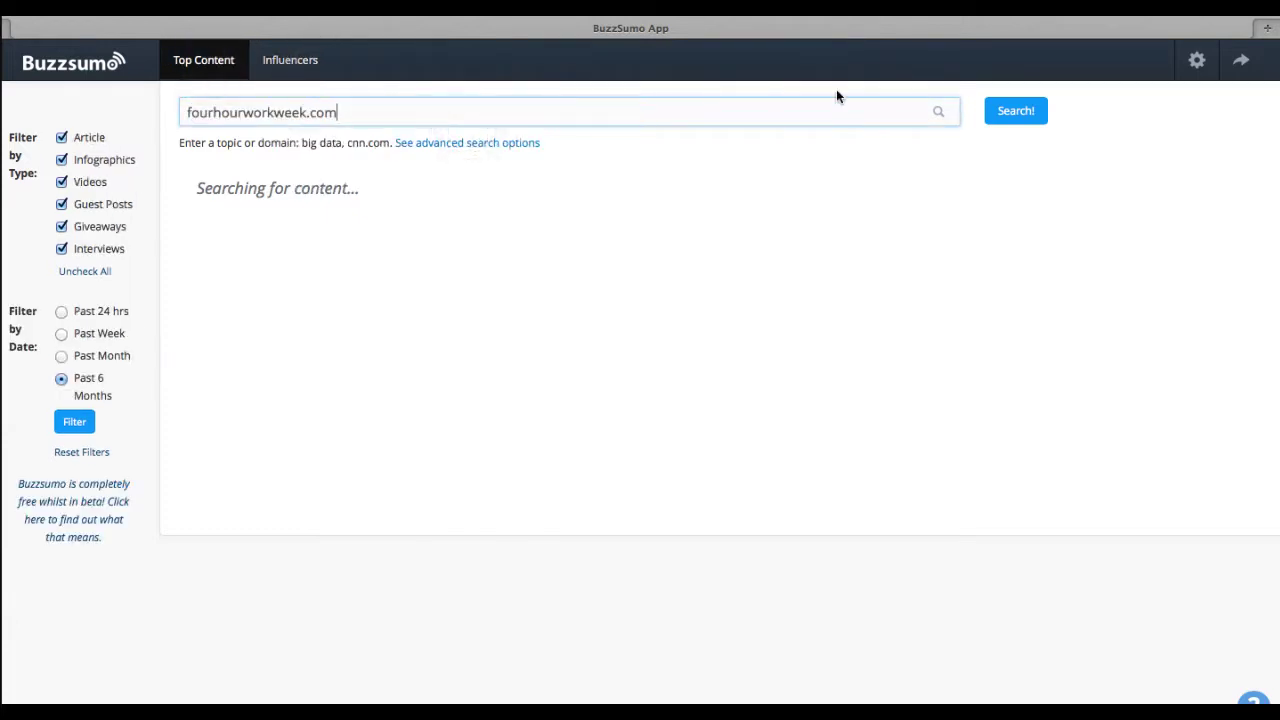
{"action": "triple_click", "coordinate": [326, 112]}
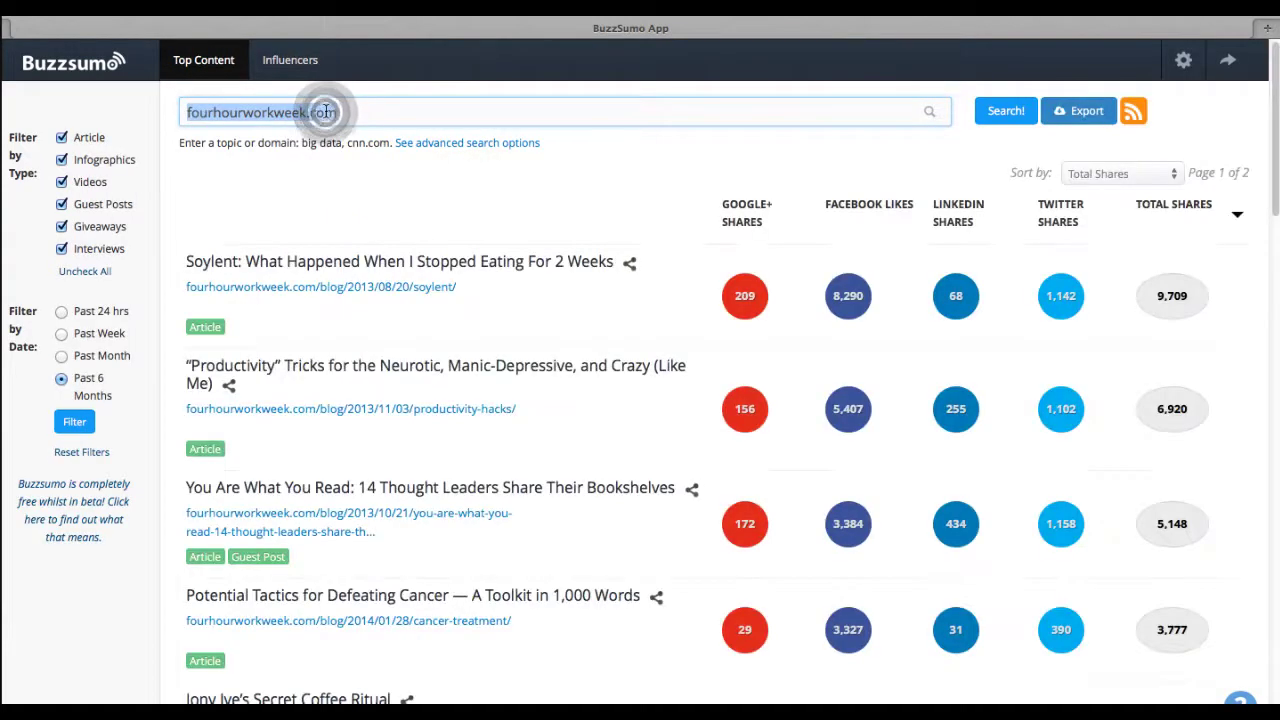
{"action": "key", "text": "super+v"}
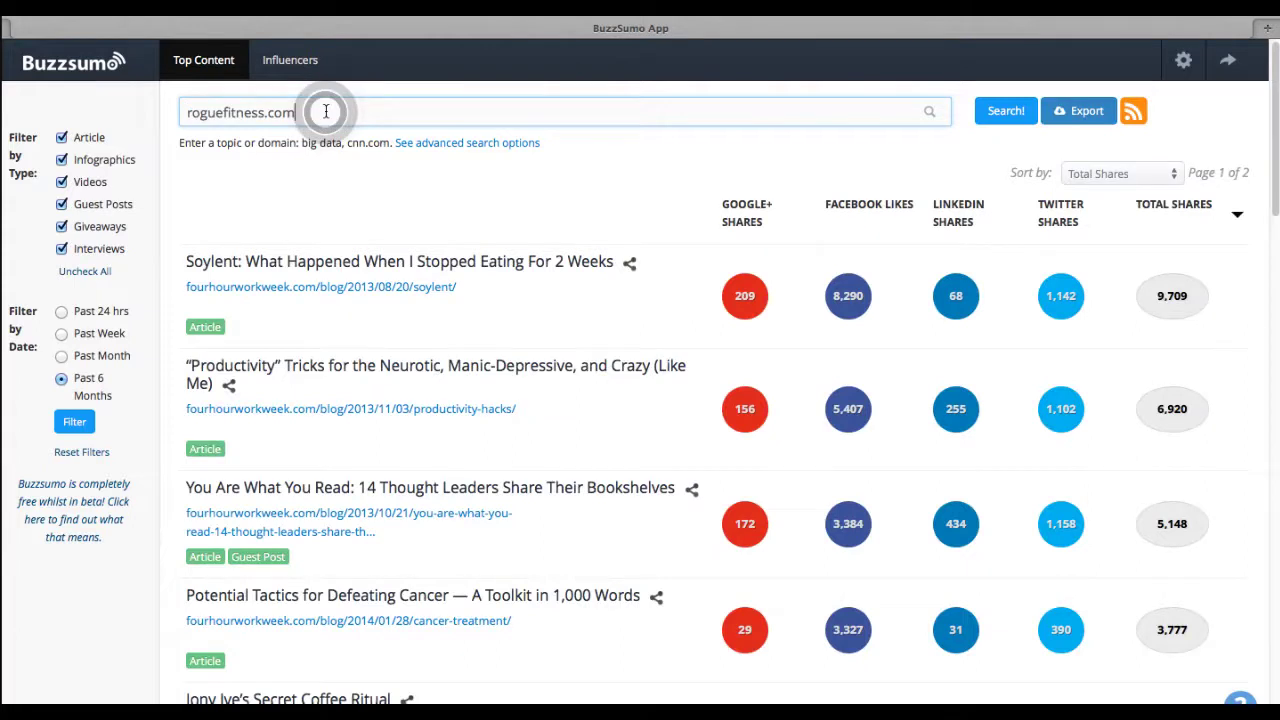
{"action": "left_click", "coordinate": [990, 114]}
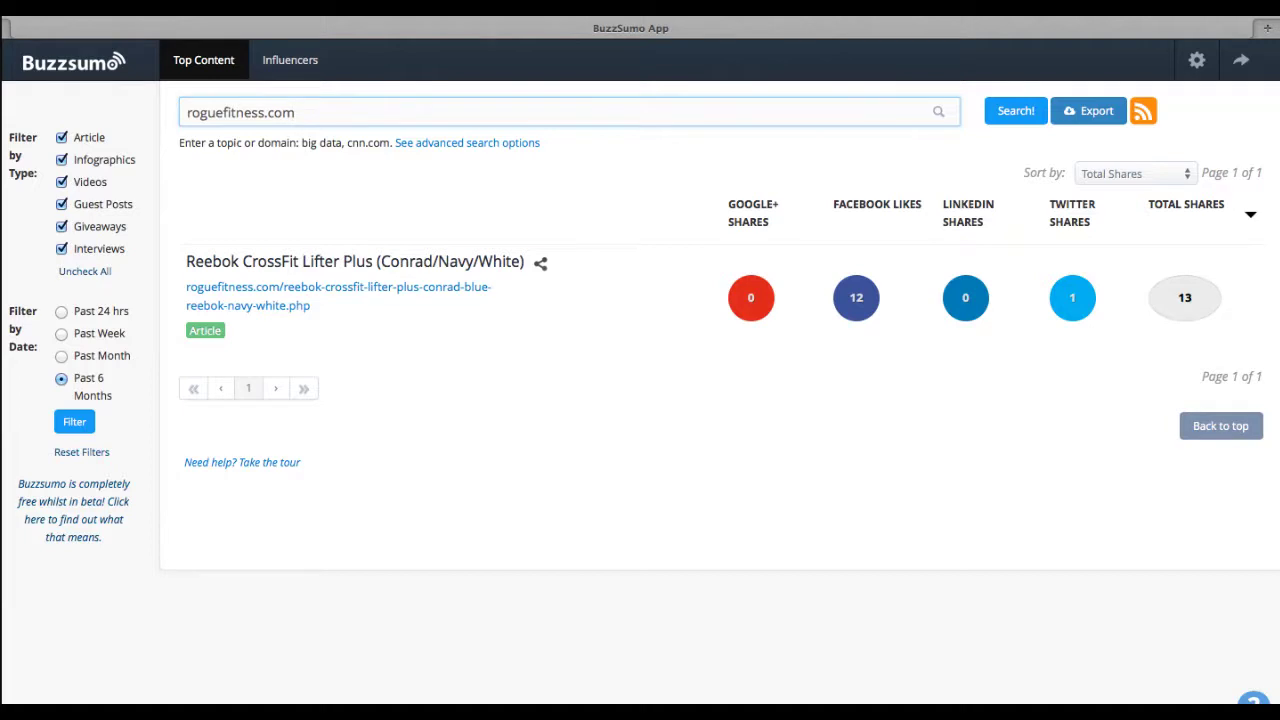
Replace the top content query with fourhourworkweek.com and run the search
{"action": "key", "text": "ctrl+a"}
{"action": "type", "text": "fourhourworkweek.com"}
{"action": "key", "text": "Return"}
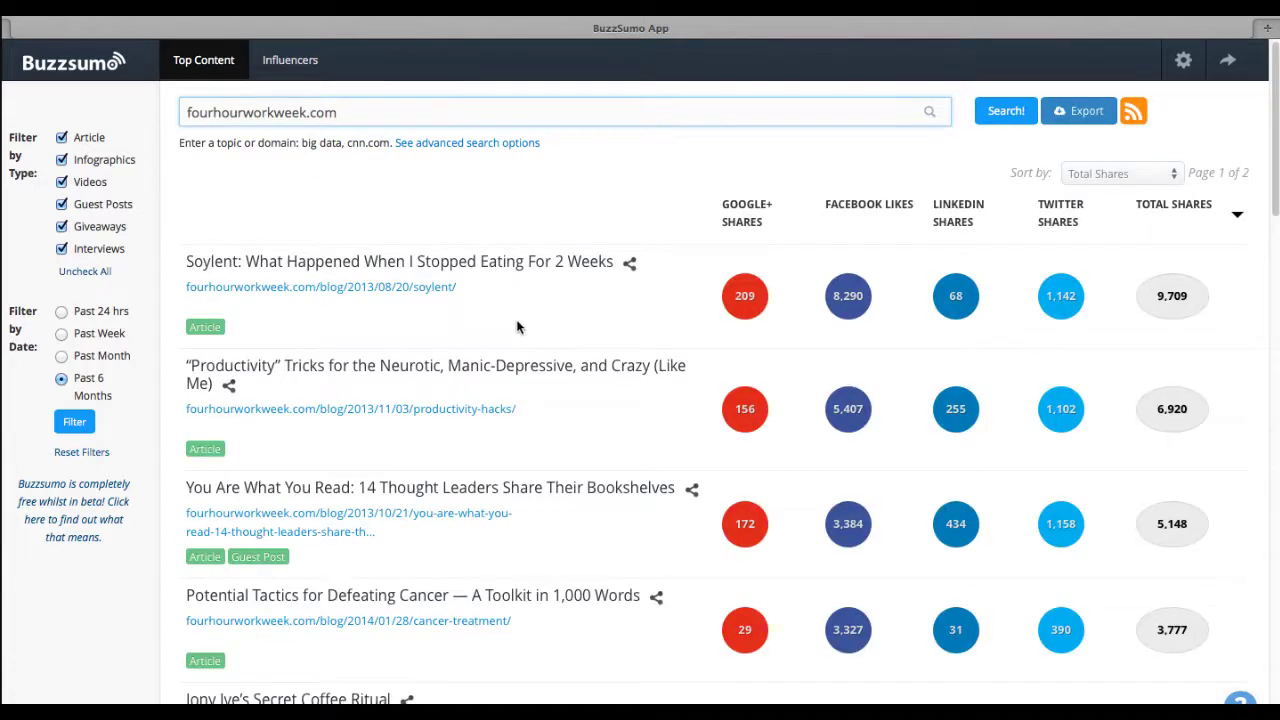
Review the most shared fourhourworkweek.com articles, highlighting the headline "You Are What You Read: 14 Thought Leaders Share Their Bookshelves"
{"action": "scroll", "coordinate": [560, 470], "scroll_direction": "down", "scroll_amount": 1}
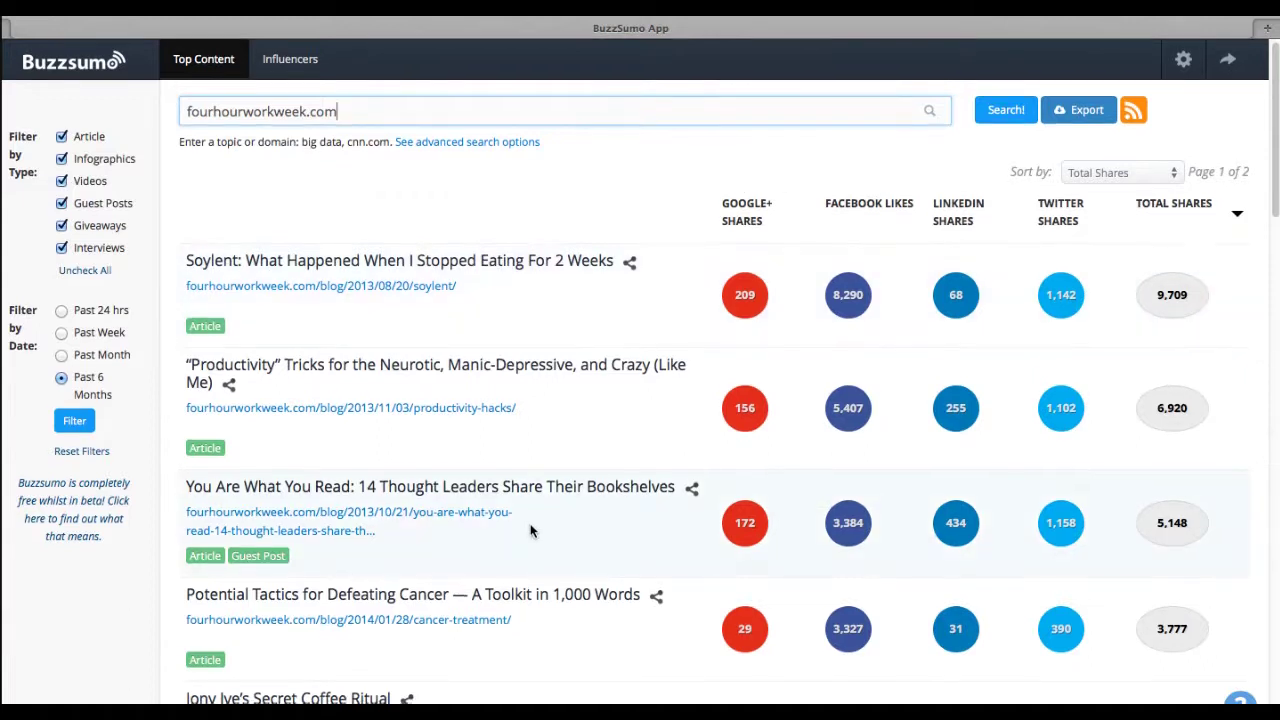
{"action": "scroll", "coordinate": [649, 355], "scroll_direction": "down", "scroll_amount": 3}
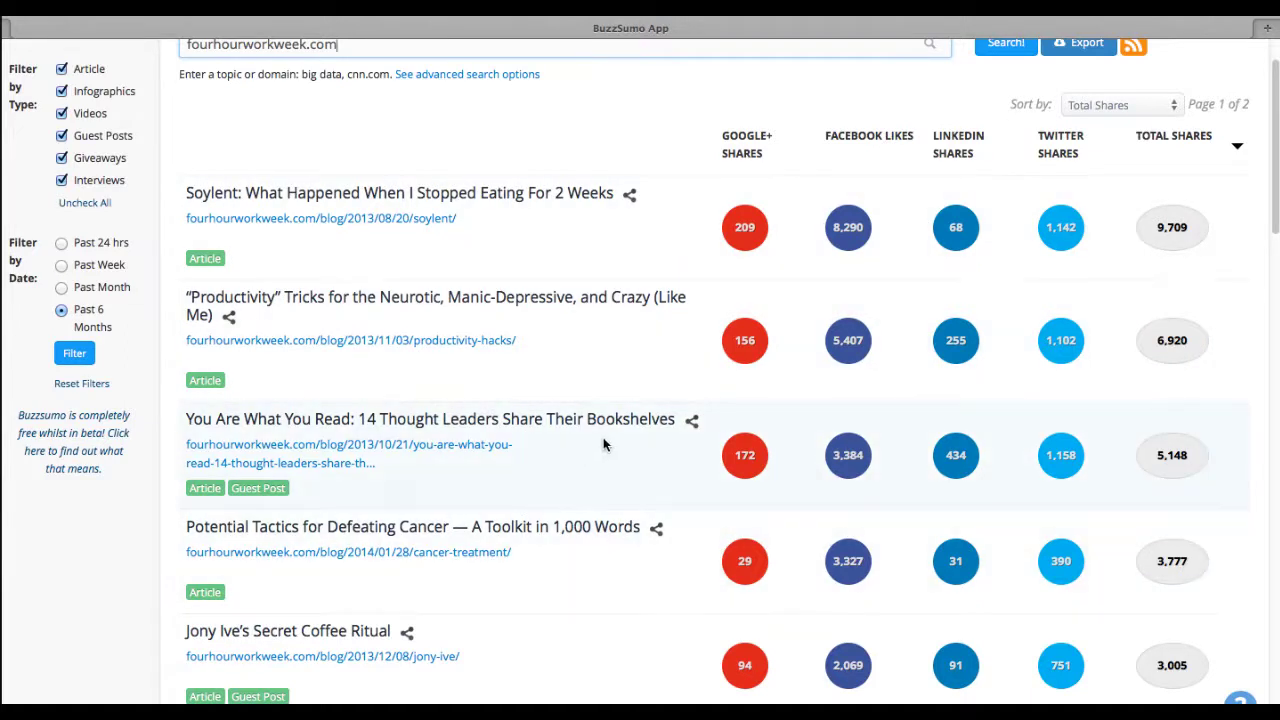
{"action": "scroll", "coordinate": [610, 500], "scroll_direction": "down", "scroll_amount": 2}
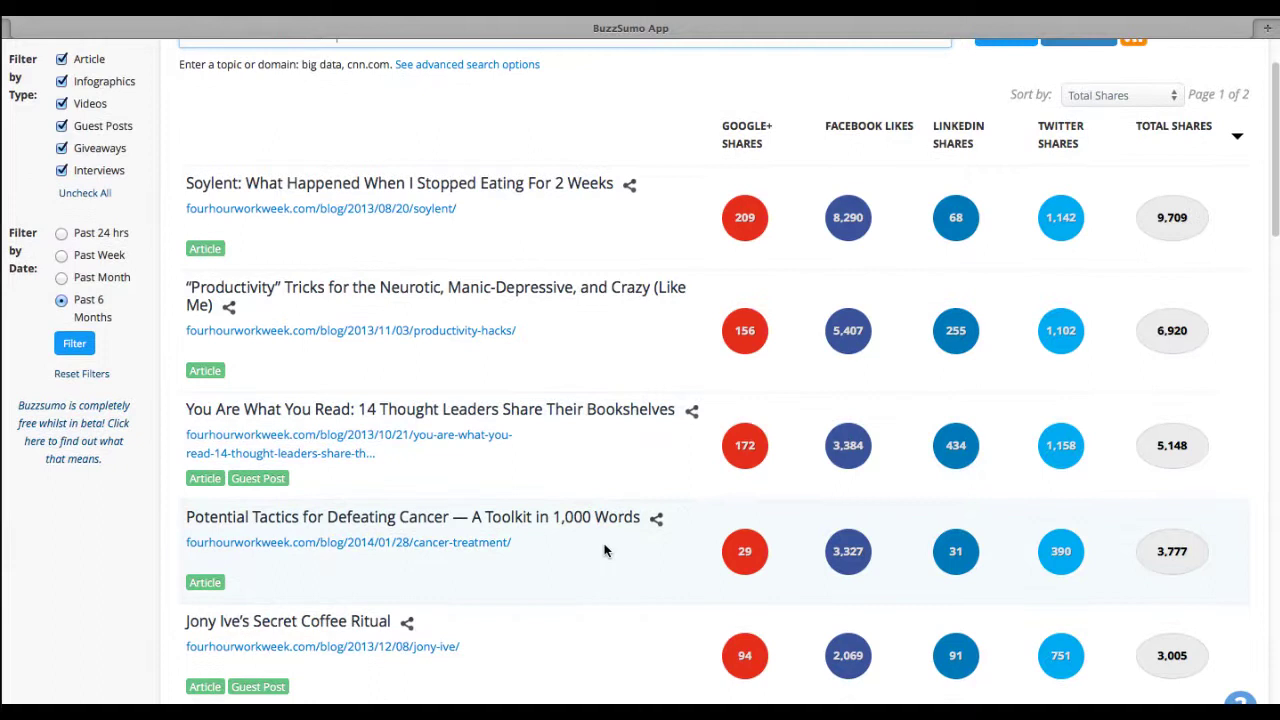
{"action": "left_click", "coordinate": [430, 362]}
{"action": "triple_click", "coordinate": [432, 364]}
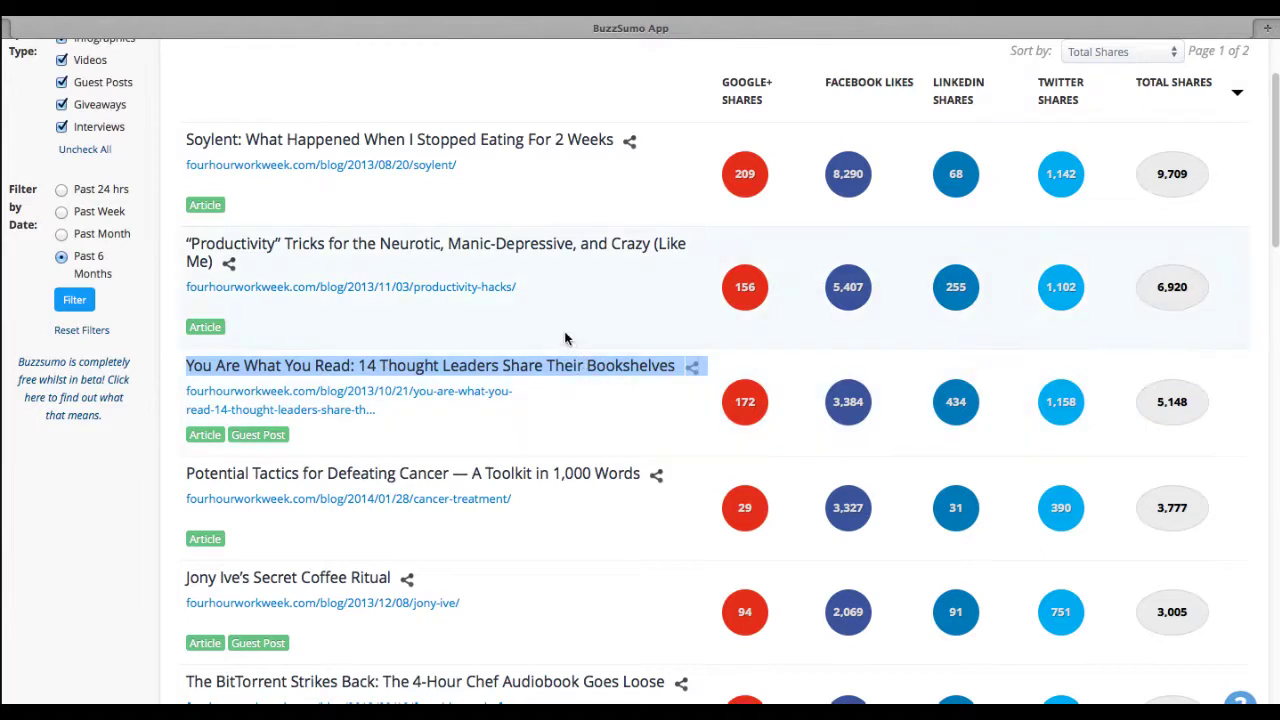
{"action": "left_click", "coordinate": [555, 360]}
{"action": "double_click", "coordinate": [557, 363]}
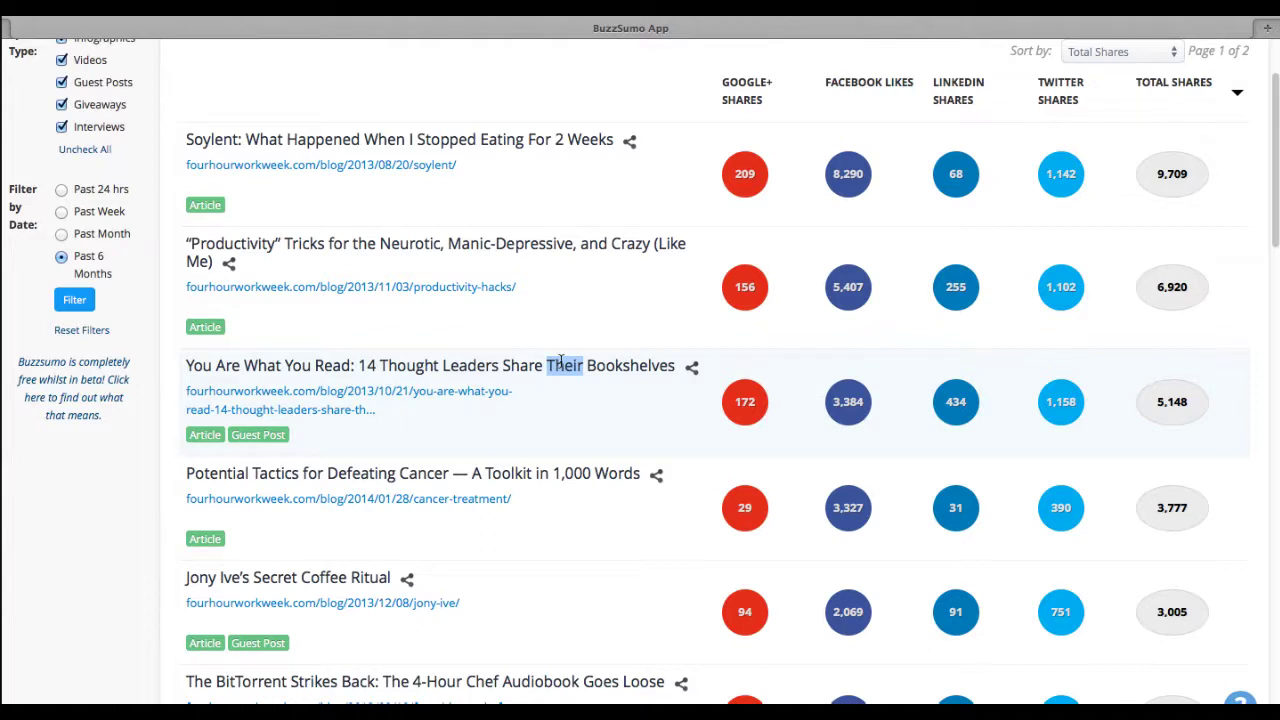
Sort the fourhourworkweek.com content by Twitter shares and export the results
{"action": "scroll", "coordinate": [900, 410], "scroll_direction": "up", "scroll_amount": 3}
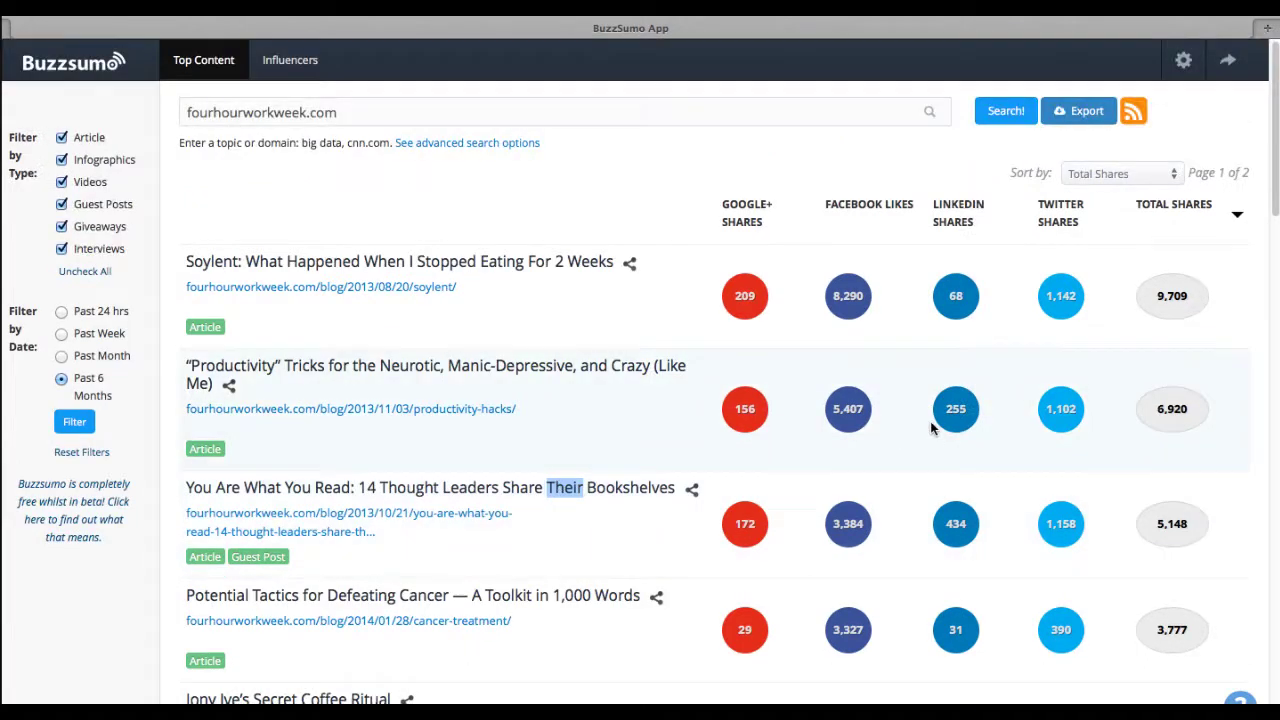
{"action": "left_click", "coordinate": [1060, 210]}
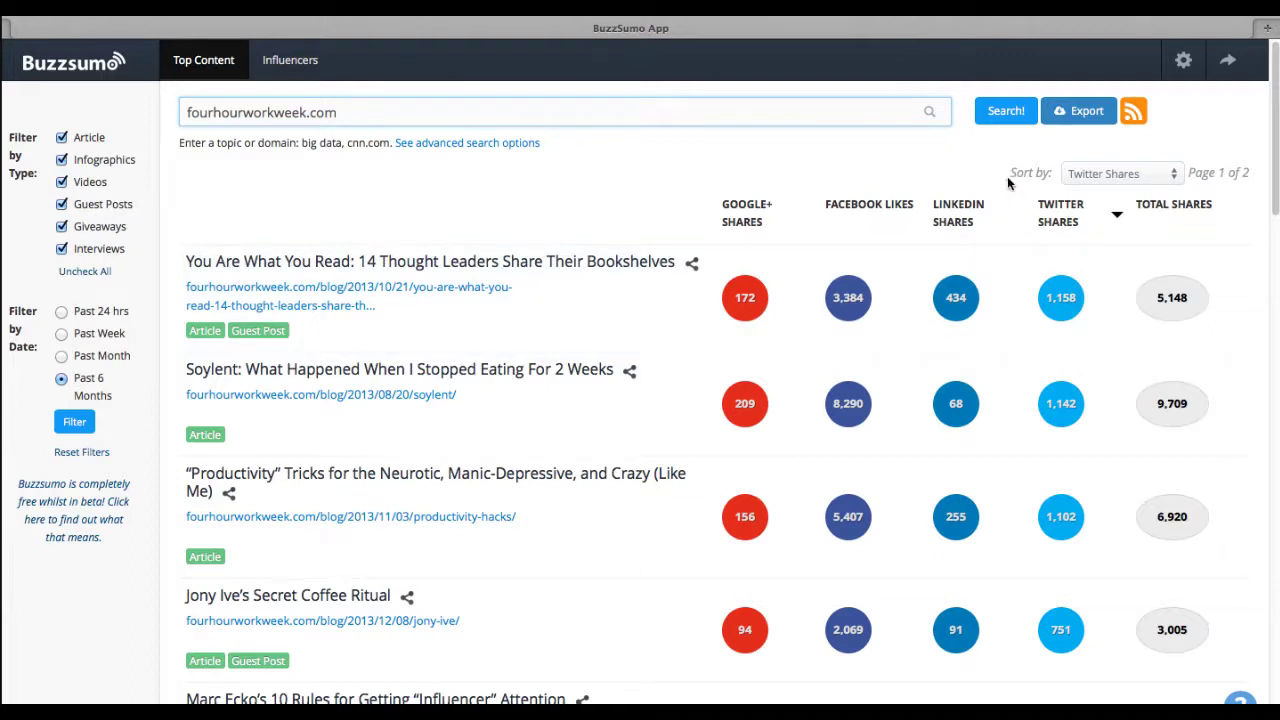
{"action": "left_click", "coordinate": [1091, 120]}
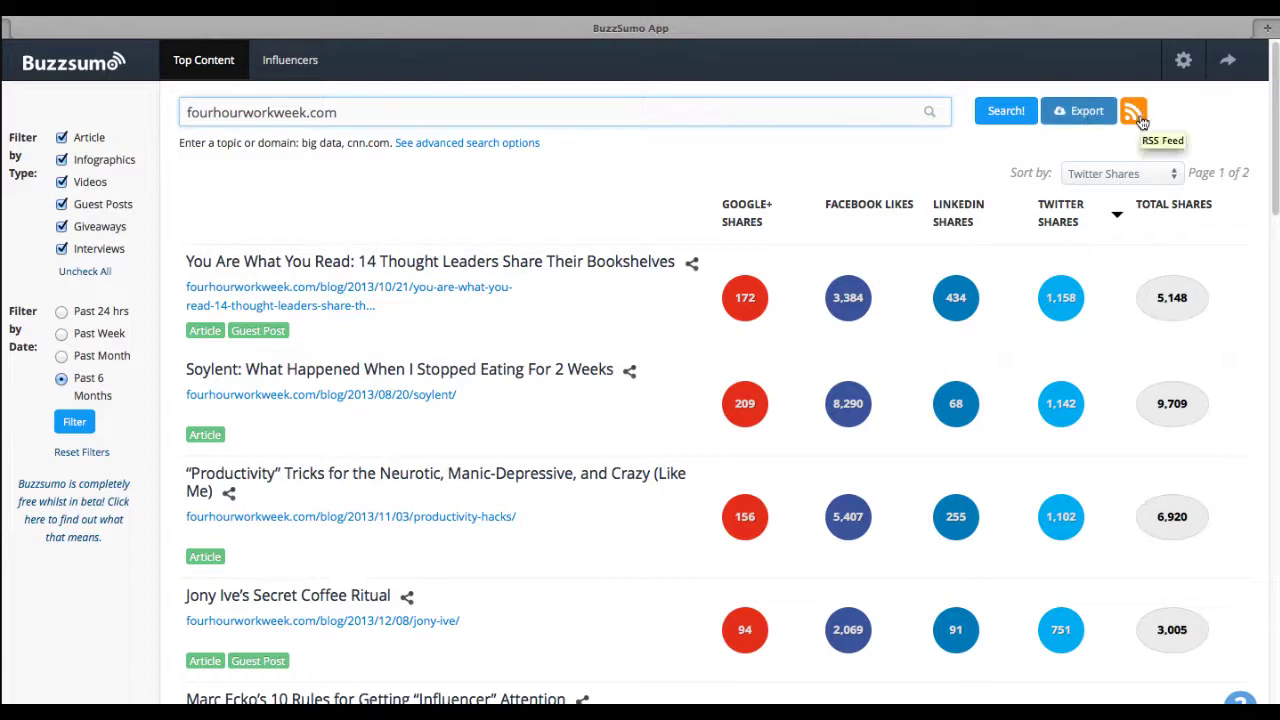
Show the advanced search options for top content
{"action": "left_click", "coordinate": [455, 146]}
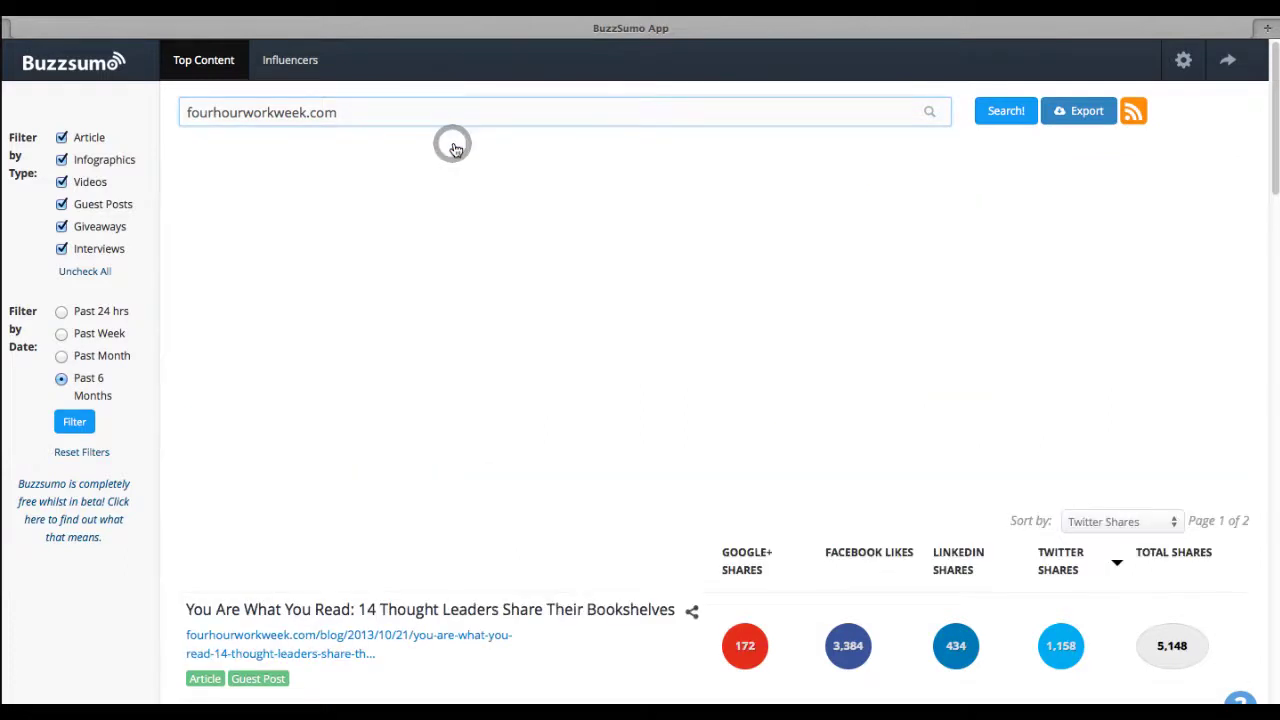